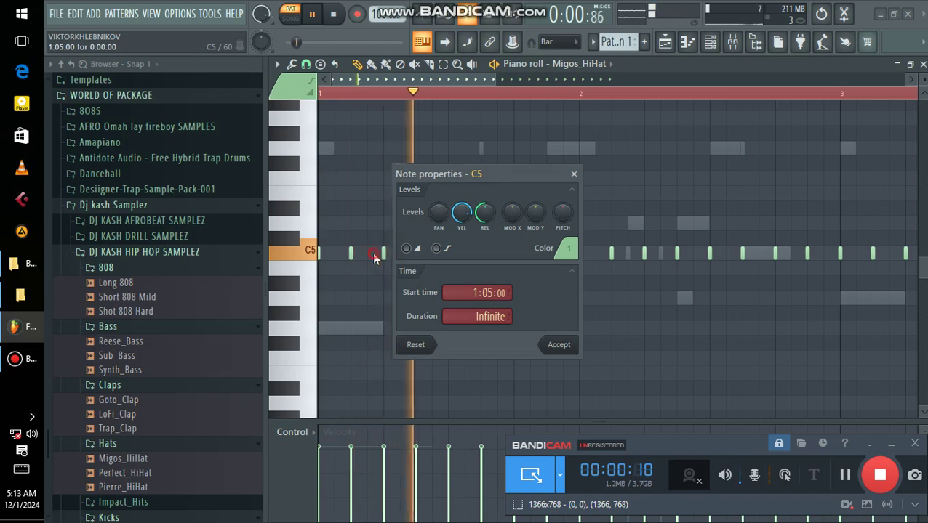
Dismiss the note properties and add C5 hi-hat notes at 1:04 and 1:06 between the existing hits
click(559, 344)
right_click(563, 343)
key(space)
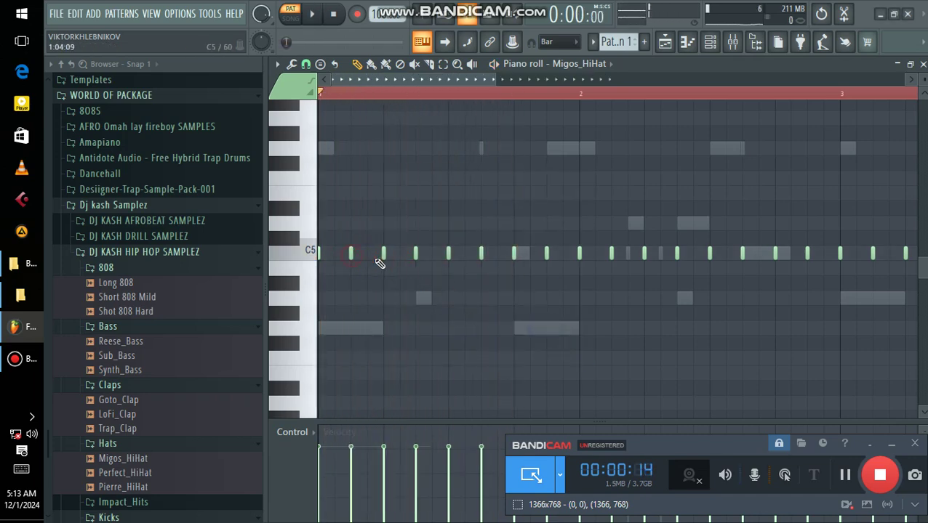
key(space)
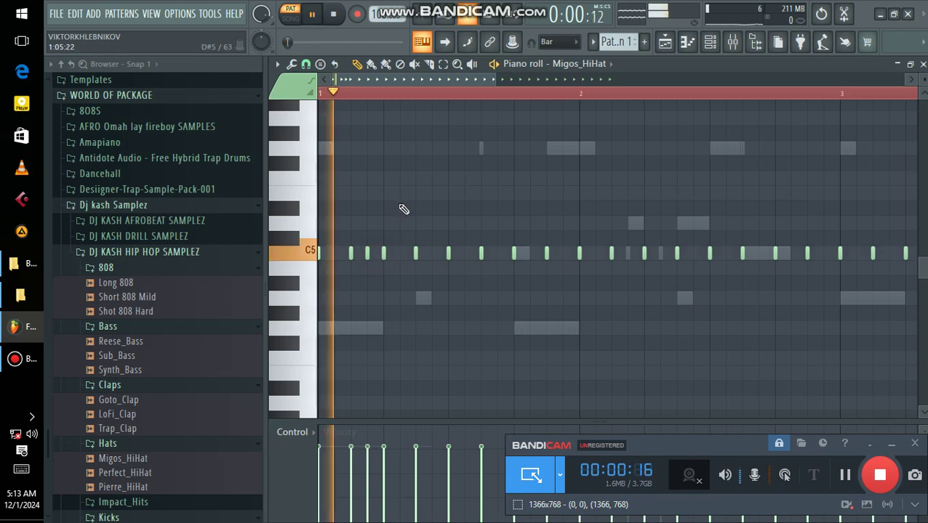
click(400, 253)
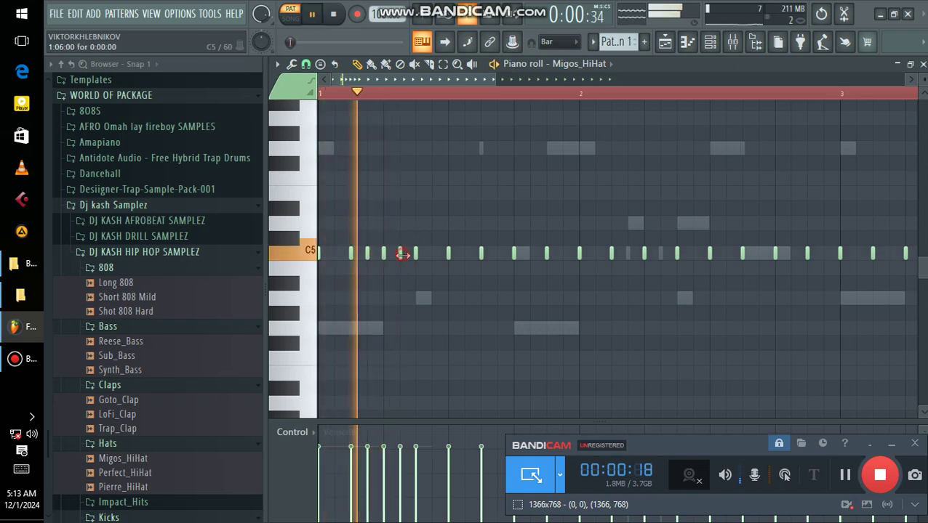
Play back the pattern several times to check the new hi-hat notes in bar 1
key(space)
key(space)
key(space)
key(space)
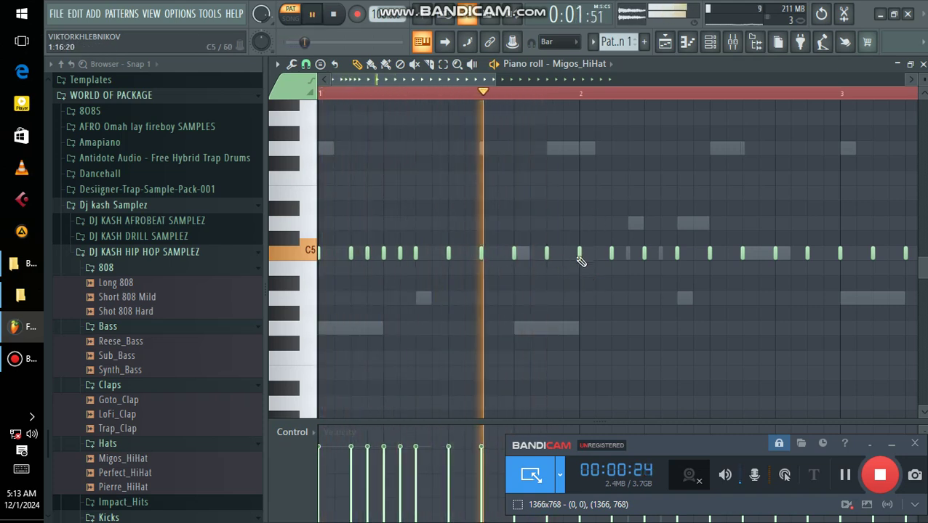
key(space)
key(space)
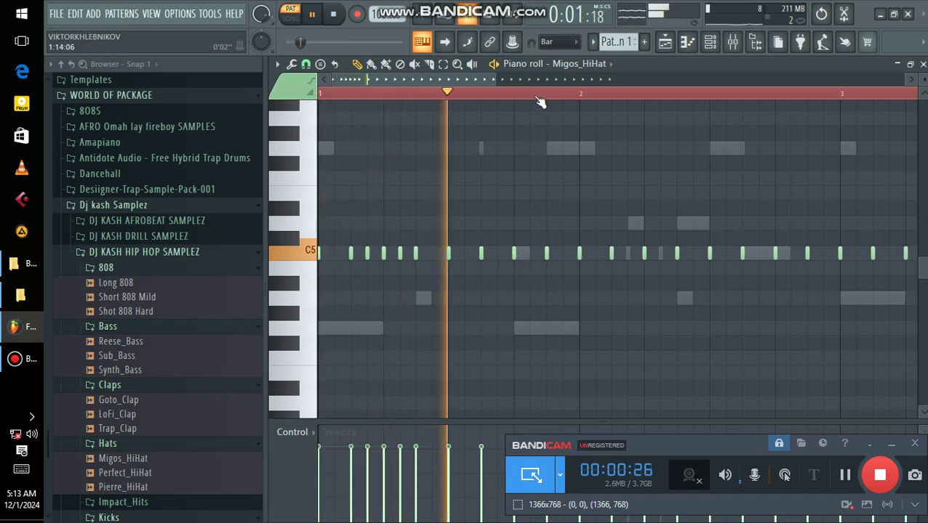
Set the snap to 1/4 step and paint five-note hi-hat rolls on C5 from 1:13 and on G4 from 1:15
scroll(571, 98, up, 3)
key(space)
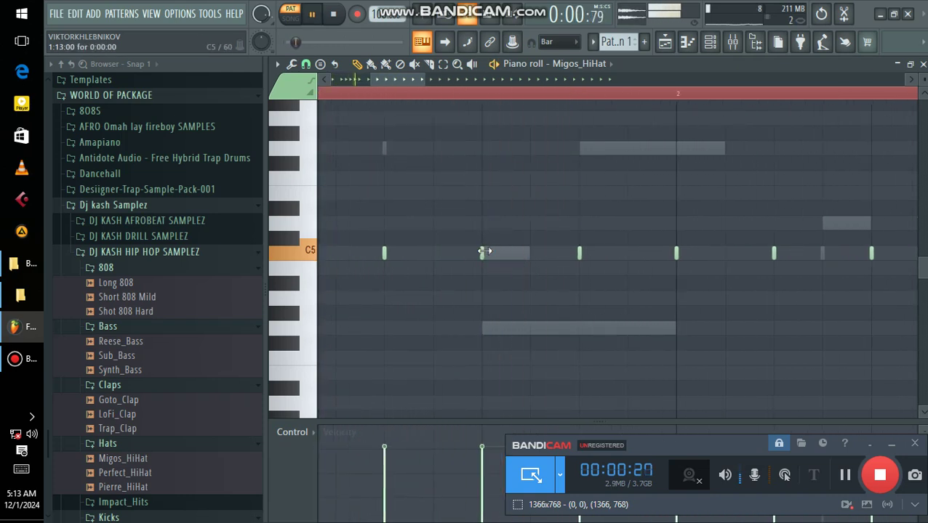
key(space)
click(309, 65)
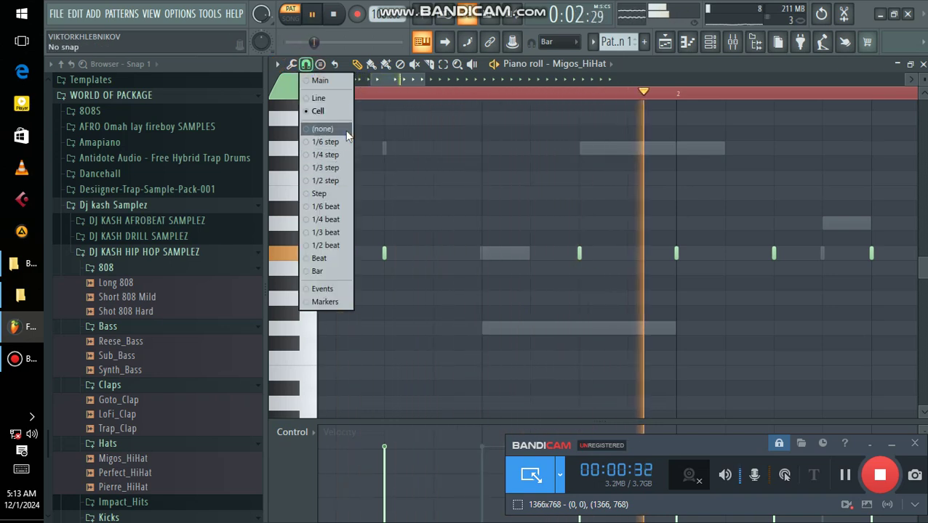
click(385, 156)
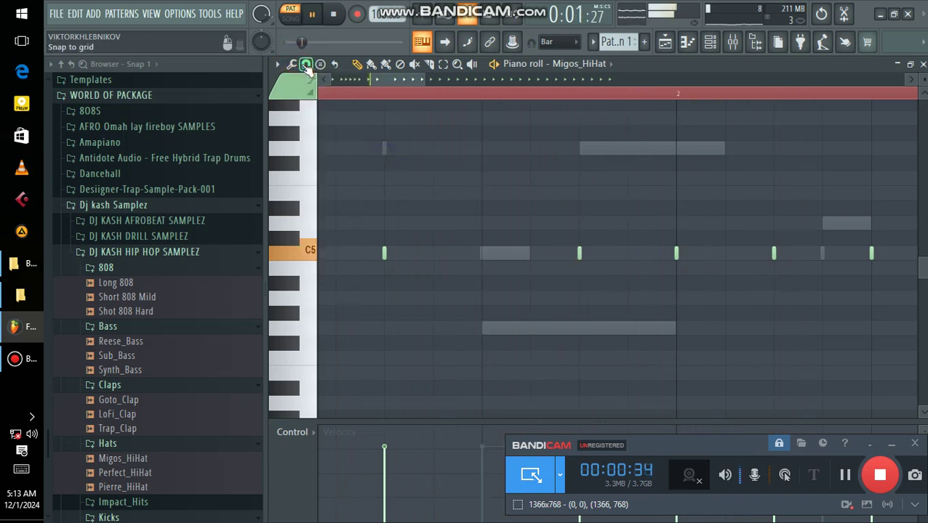
click(306, 65)
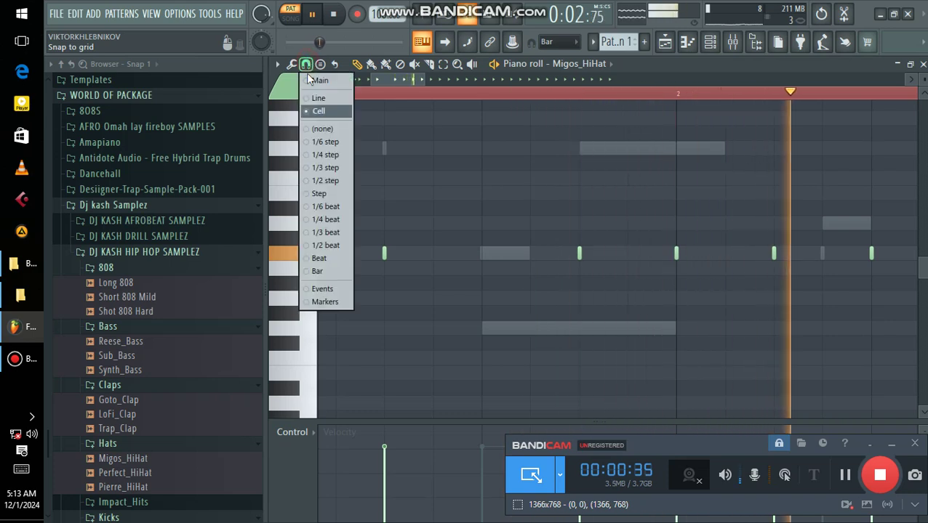
click(331, 158)
key(space)
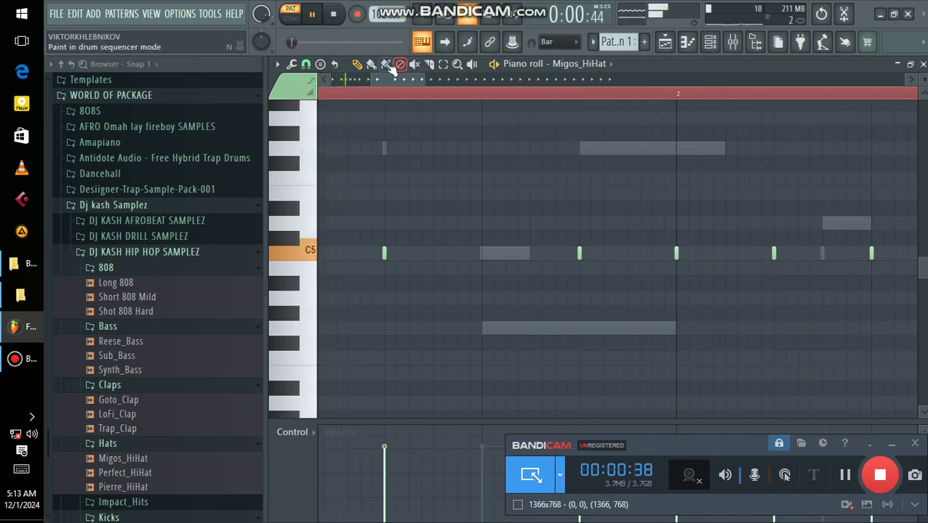
key(space)
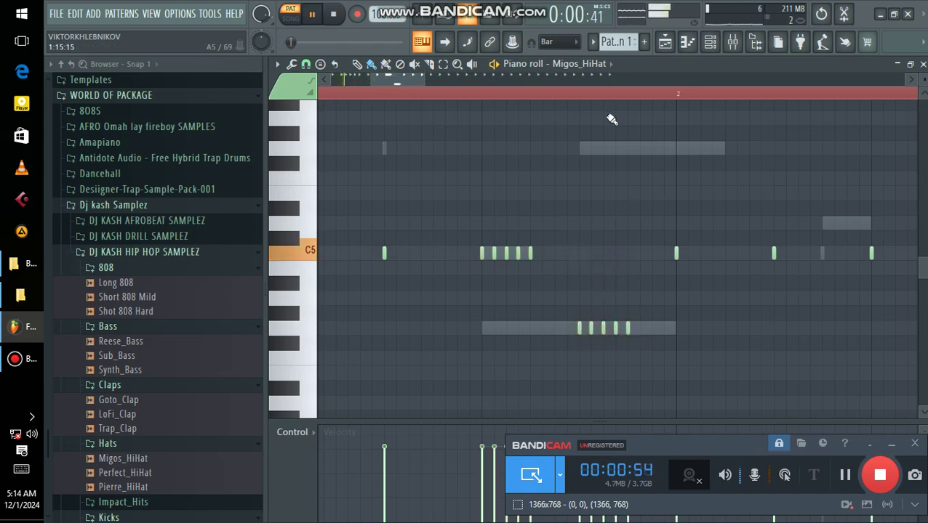
Set the snap to Cell and move the playback position near the end of bar 1
scroll(606, 104, down, 3)
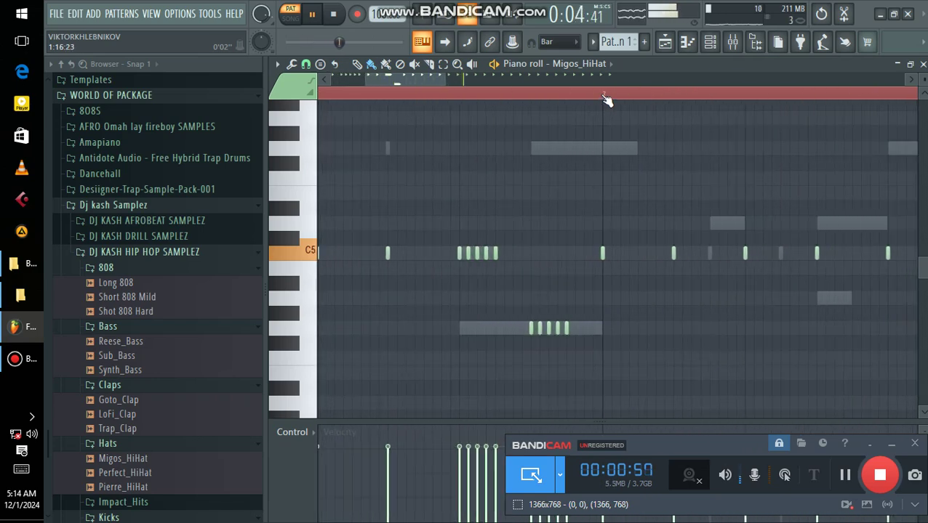
scroll(606, 100, down, 2)
click(305, 64)
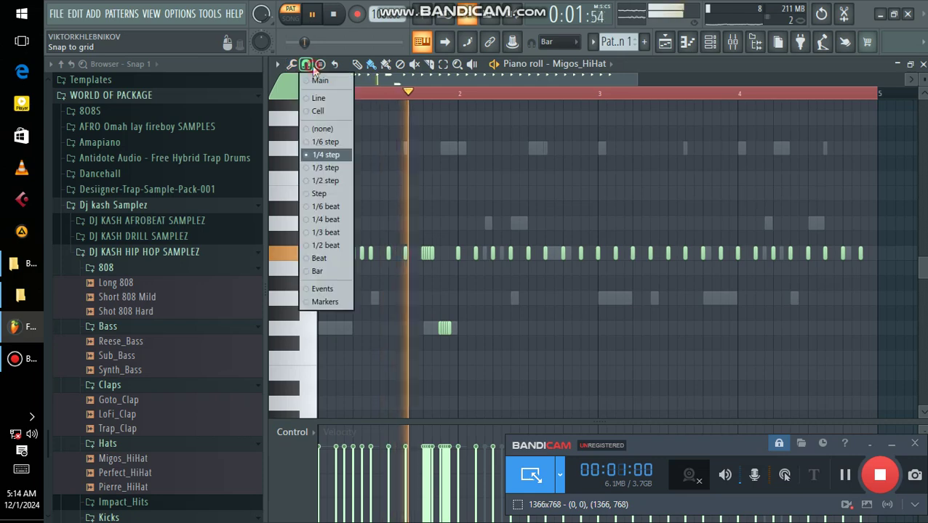
click(326, 113)
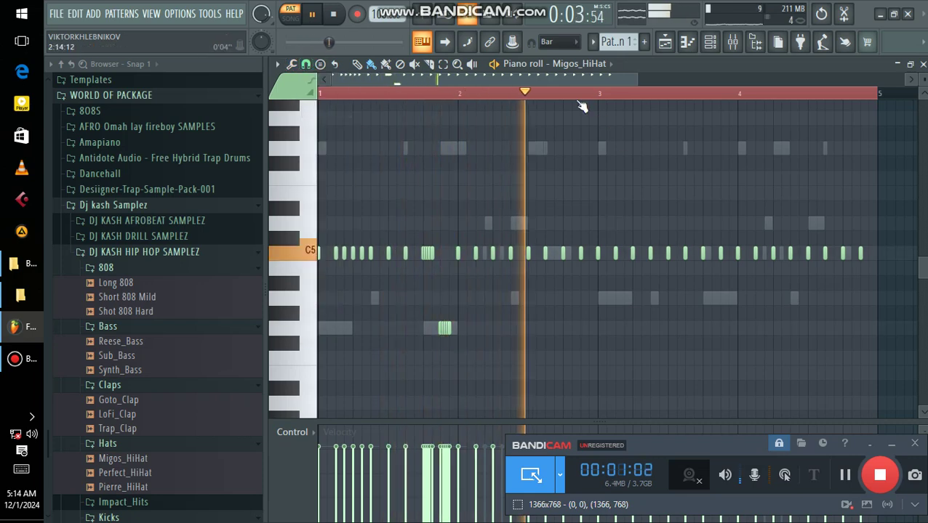
click(461, 93)
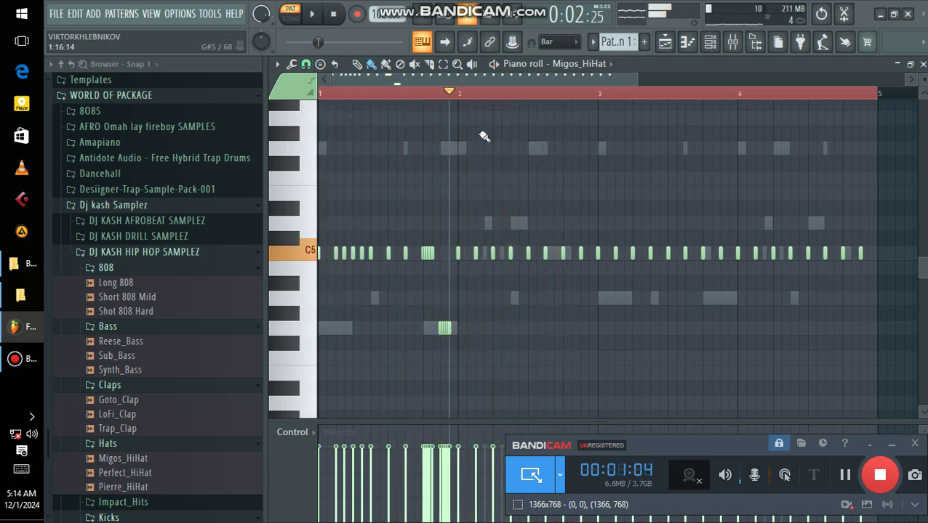
click(447, 94)
scroll(538, 97, up, 2)
click(306, 64)
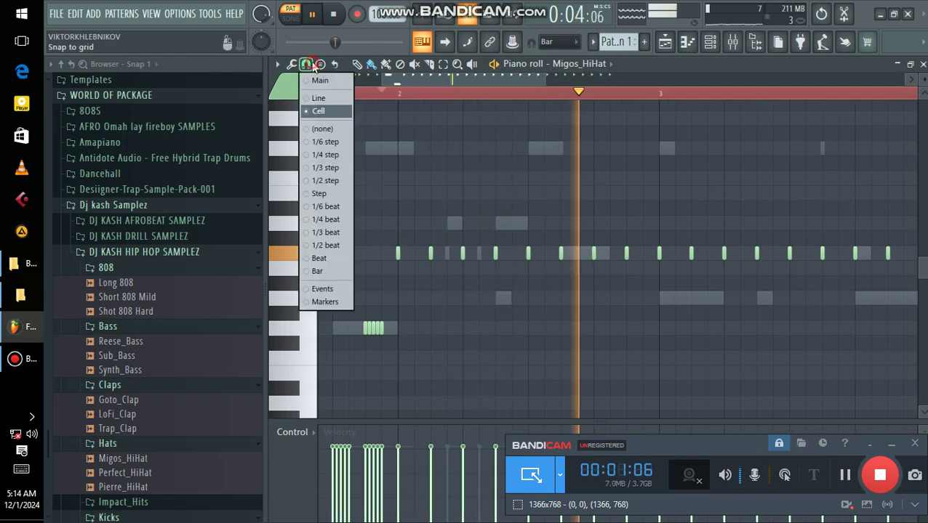
click(318, 112)
Add C5 hi-hat notes at 2:08 and 2:14 between the existing hits of bar 2
key(space)
click(511, 254)
key(space)
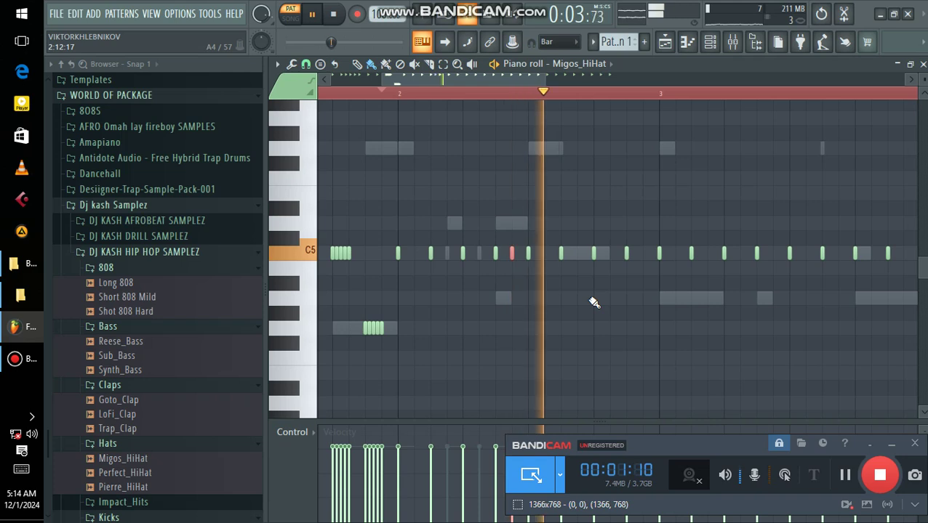
click(609, 254)
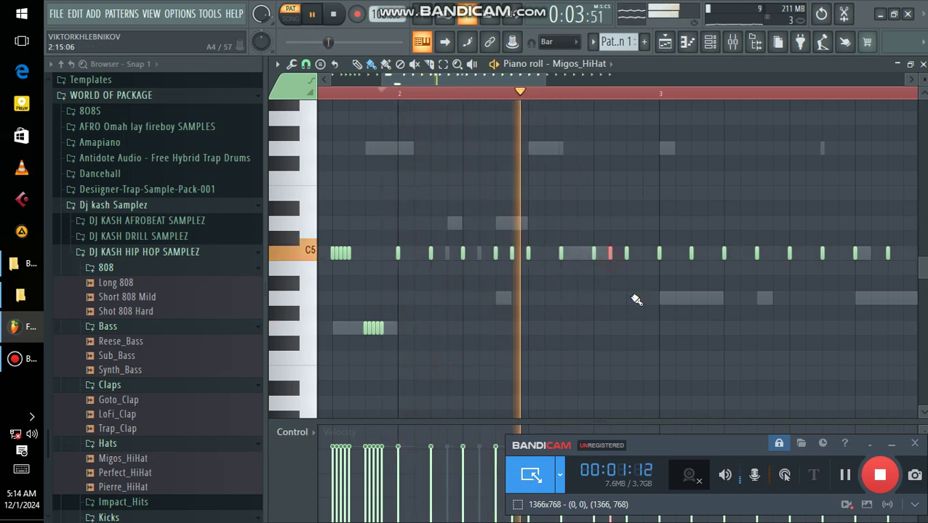
Select the three hi-hat notes from 2:13 to 2:15, raise them to D#5 and play back the pattern
key(space)
key(space)
key(space)
key(space)
key(space)
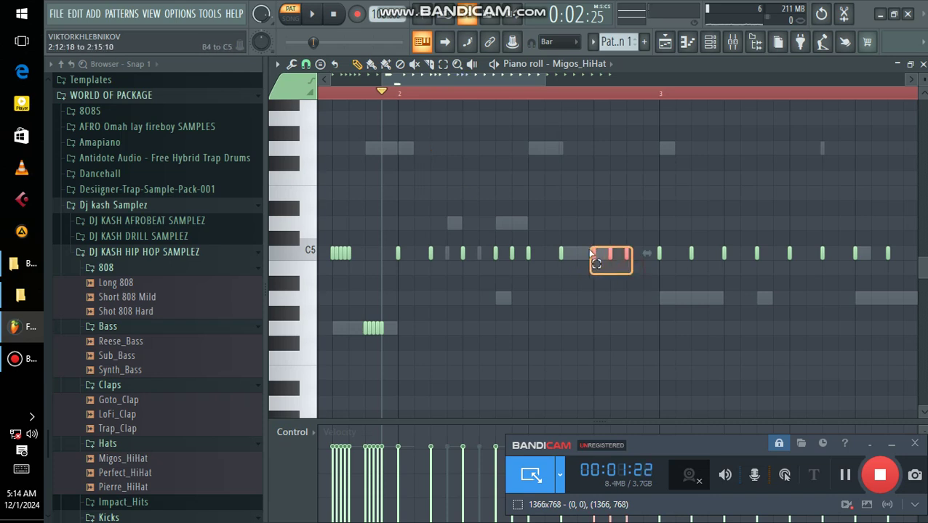
scroll(590, 252, down, 3)
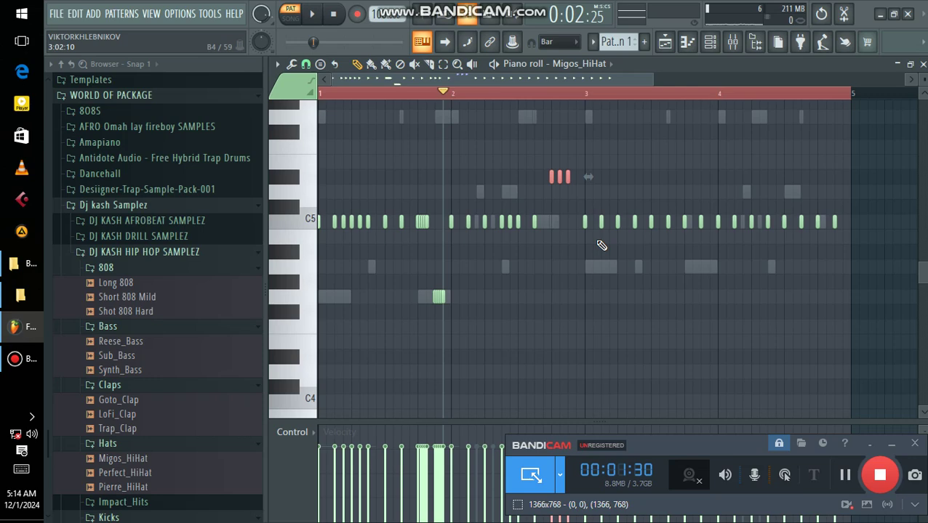
key(space)
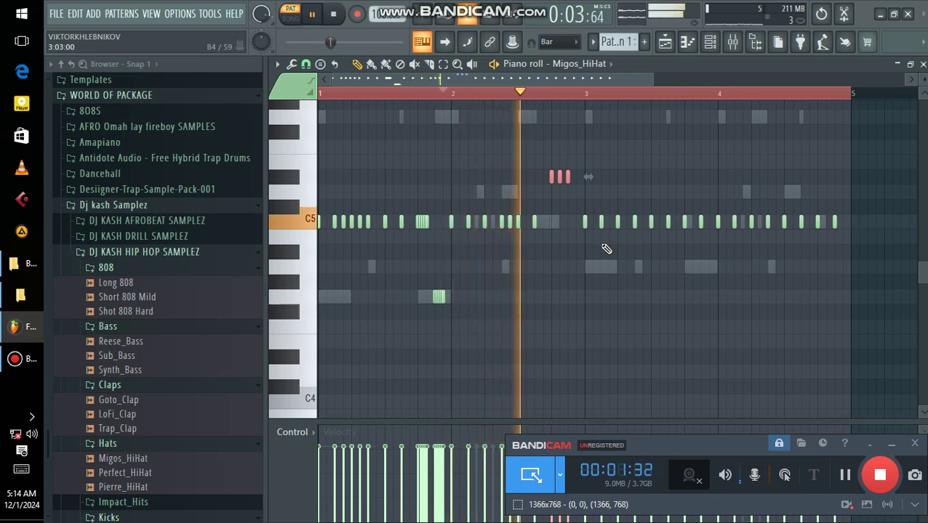
key(space)
key(space)
Delete the hi-hat notes of bars 3 and 4, and duplicate the notes of bars 1 and 2 into them
right_click(843, 226)
key(space)
drag(842, 98, 594, 160)
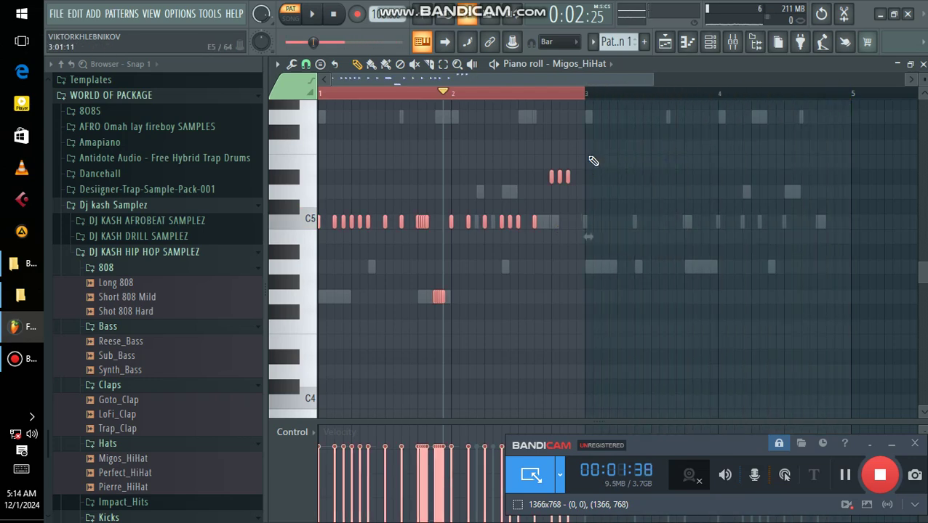
key(ctrl+b)
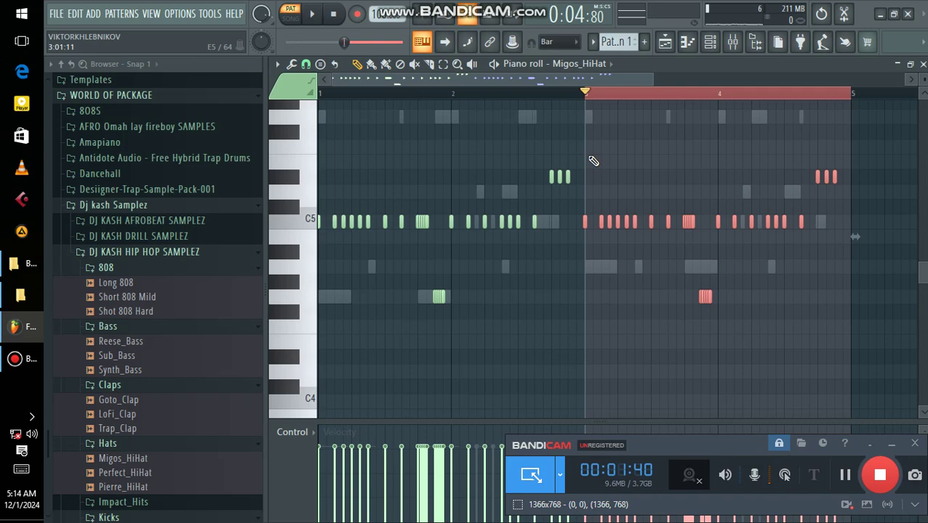
Play the four-bar hi-hat pattern from the start and clear the note selection
key(ctrl+a)
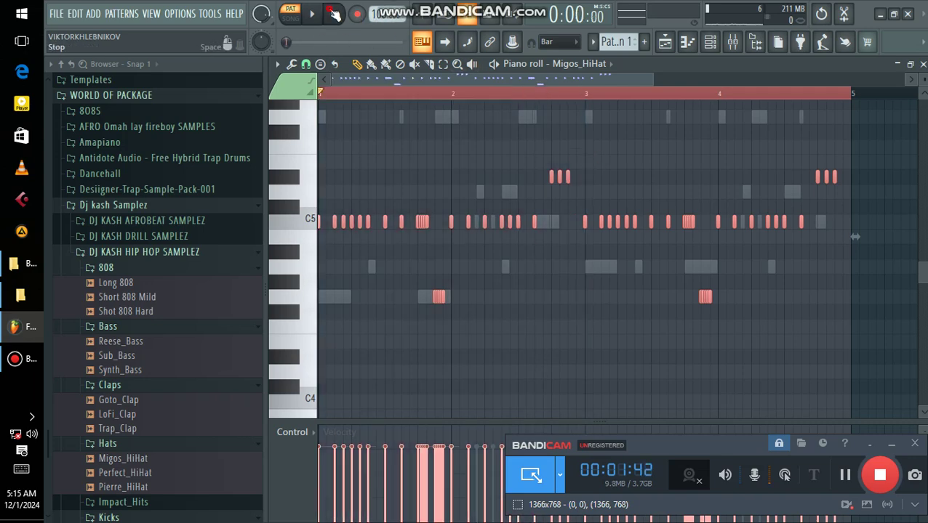
key(space)
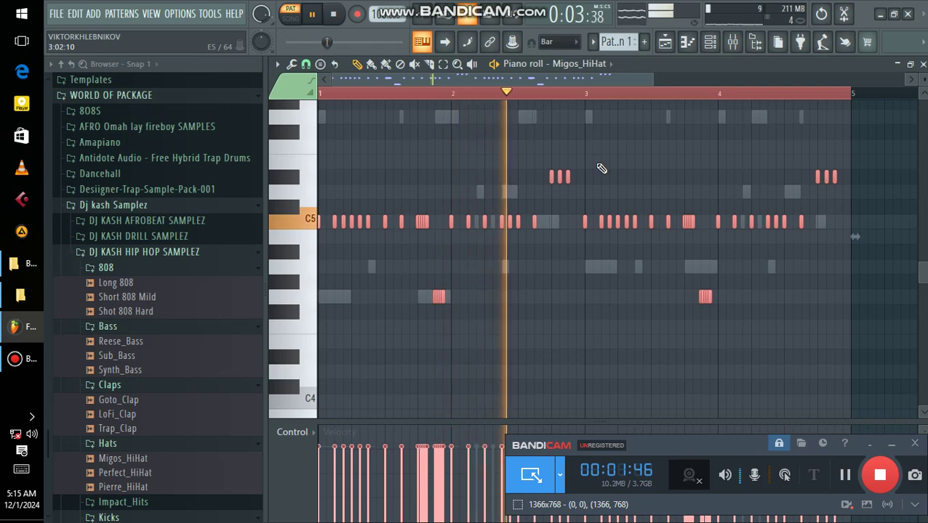
ctrl+click(599, 168)
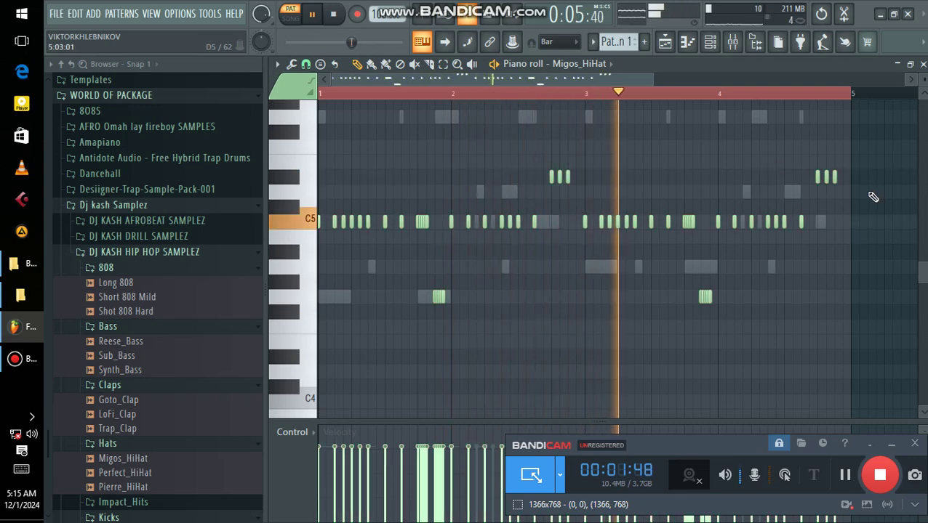
scroll(857, 94, up, 1)
scroll(856, 94, up, 1)
double_click(789, 178)
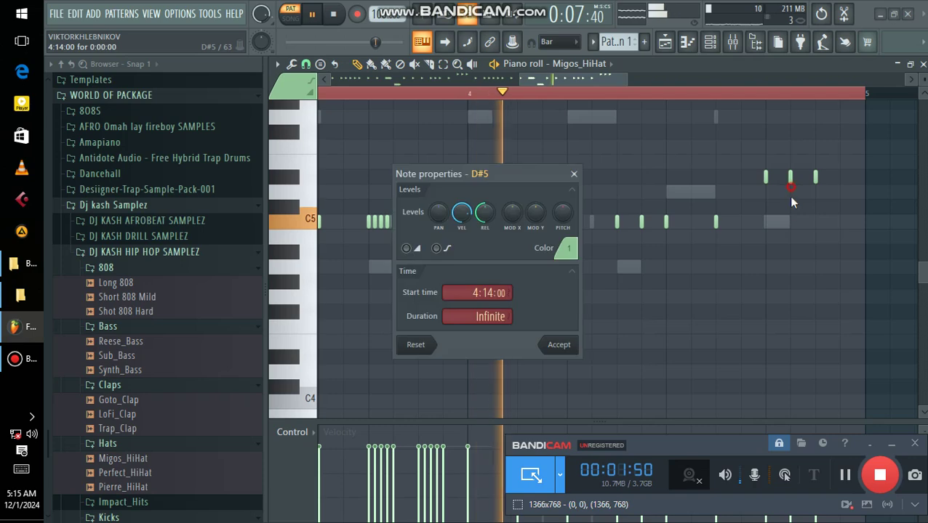
click(560, 344)
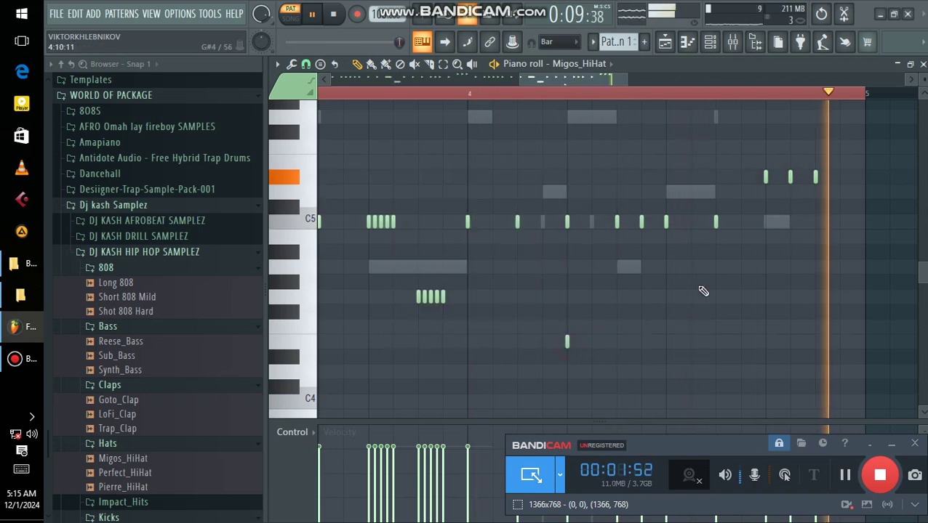
Open the Trap_Clap channel's piano roll from the channel rack
click(712, 43)
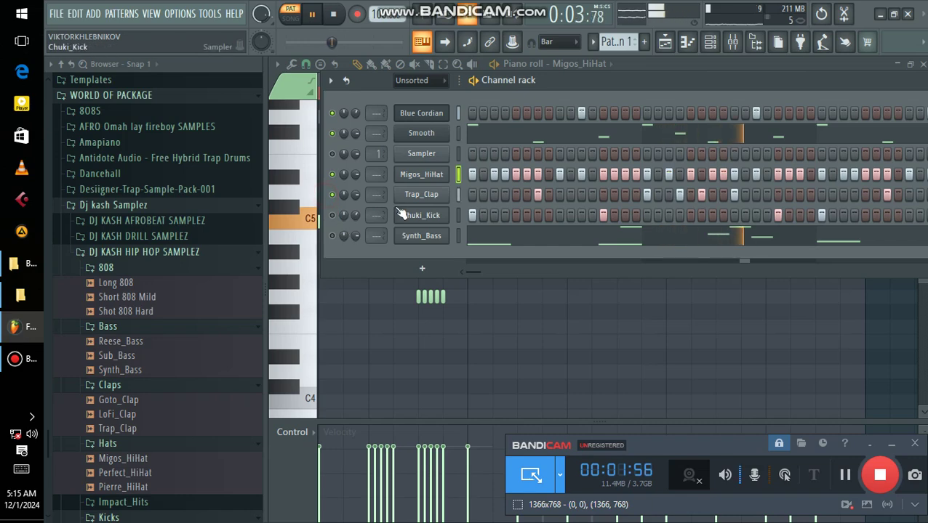
right_click(406, 193)
click(473, 209)
right_click(405, 193)
click(472, 195)
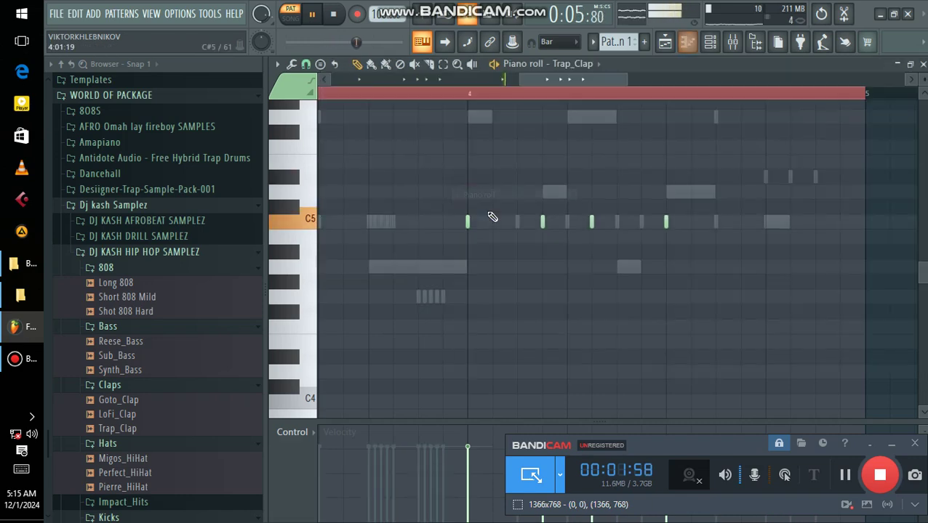
Add a C5 clap note at 4:15 near the end of bar 4
scroll(634, 106, down, 2)
scroll(671, 132, up, 1)
click(812, 183)
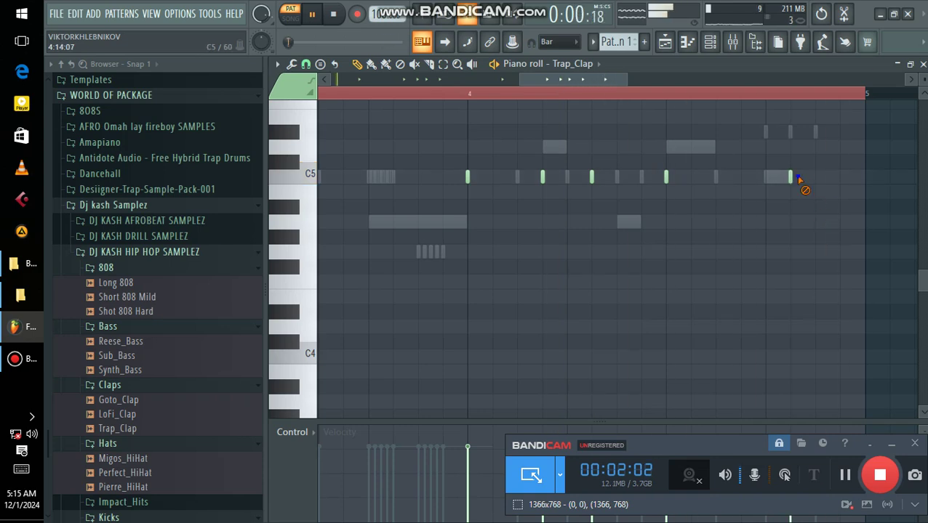
scroll(615, 107, down, 3)
scroll(636, 110, up, 4)
scroll(679, 101, down, 4)
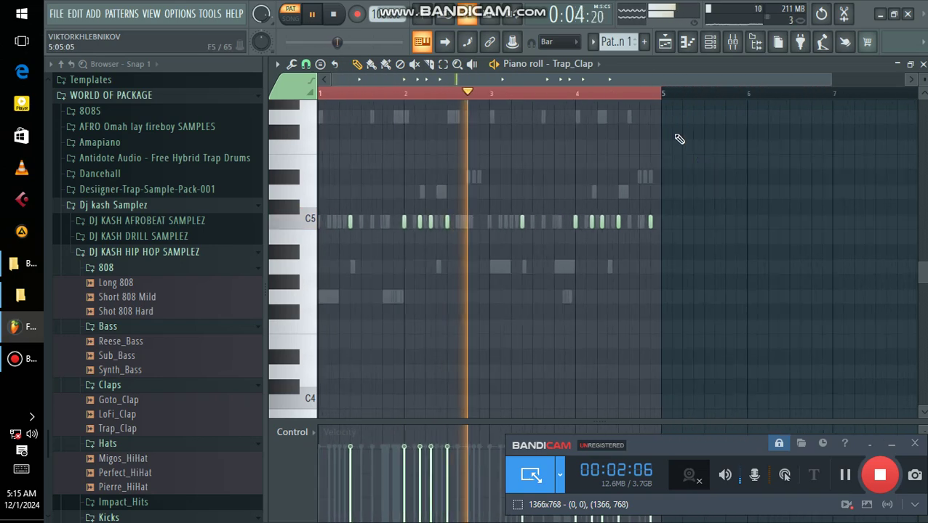
Check the clap notes across the four bars, then leave the piano roll for the channel rack
scroll(531, 96, up, 4)
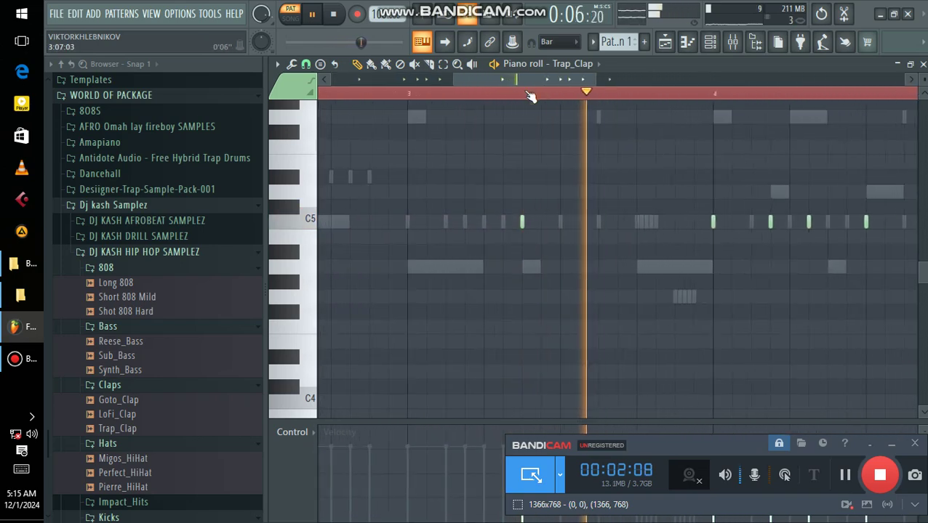
scroll(531, 96, down, 5)
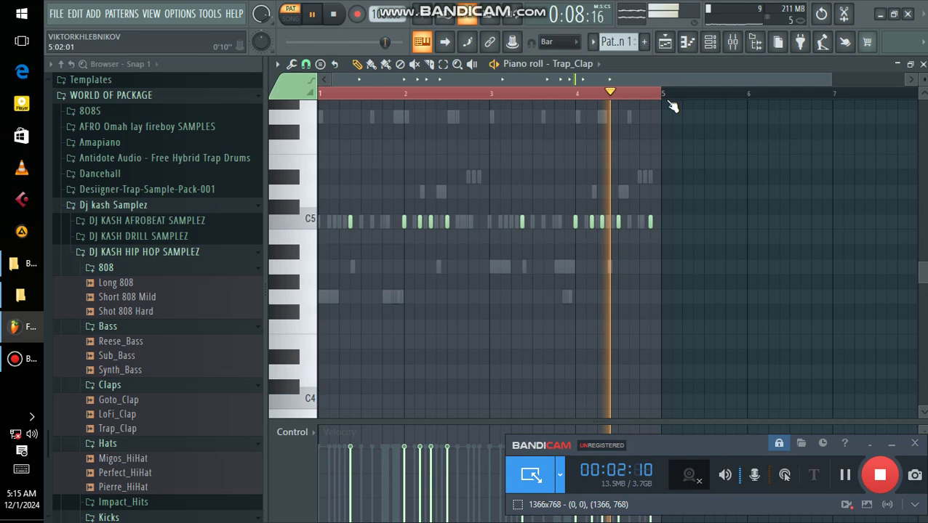
click(686, 44)
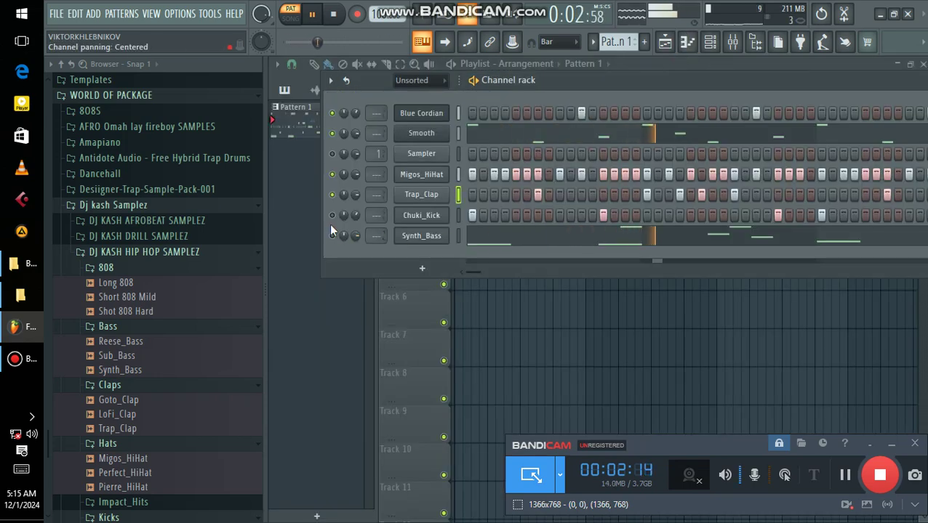
Unmute the Synth_Bass channel and adjust its volume while the pattern plays
key(space)
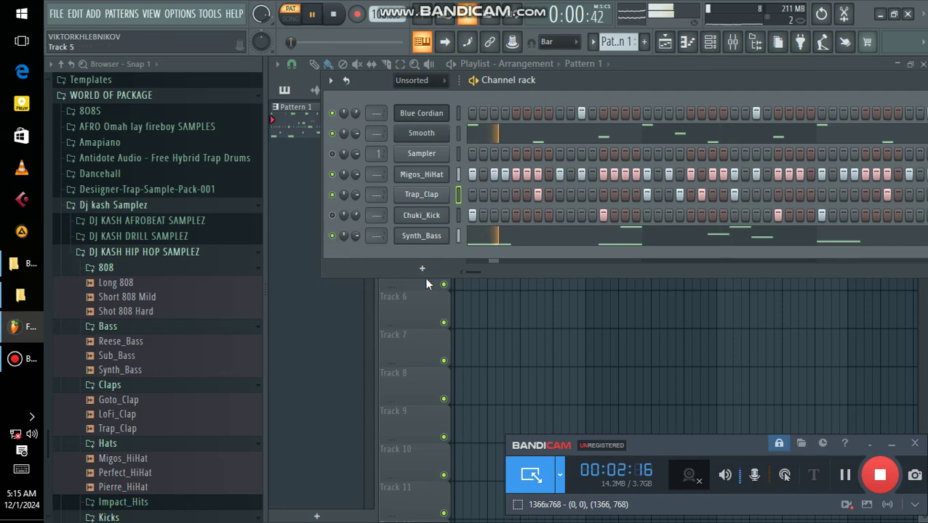
right_click(354, 233)
click(354, 229)
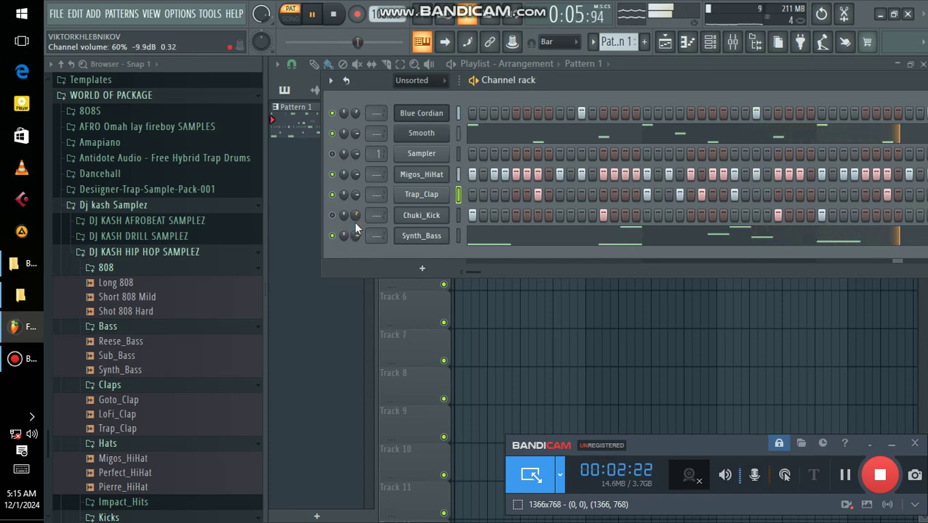
drag(355, 234, 355, 208)
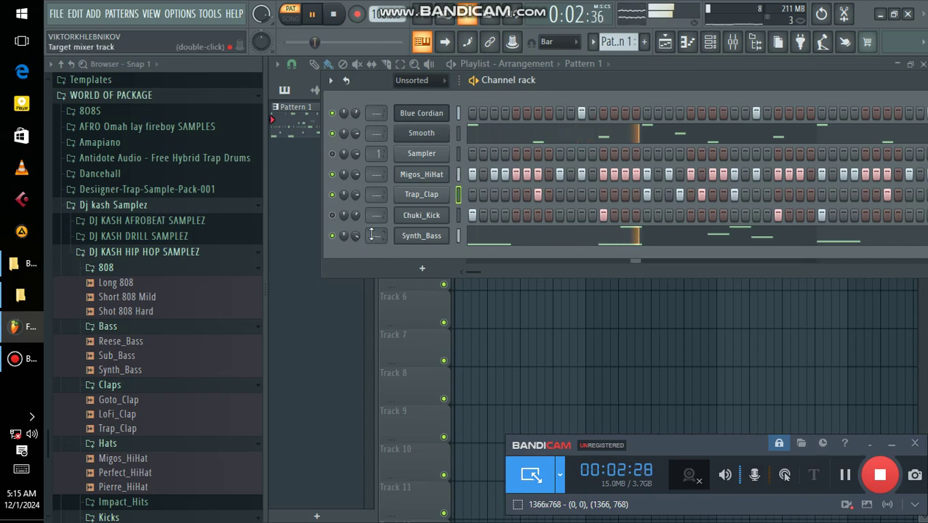
In the Synth_Bass piano roll, add a two-step A4 note at 4:13 near the end of bar 4
click(485, 237)
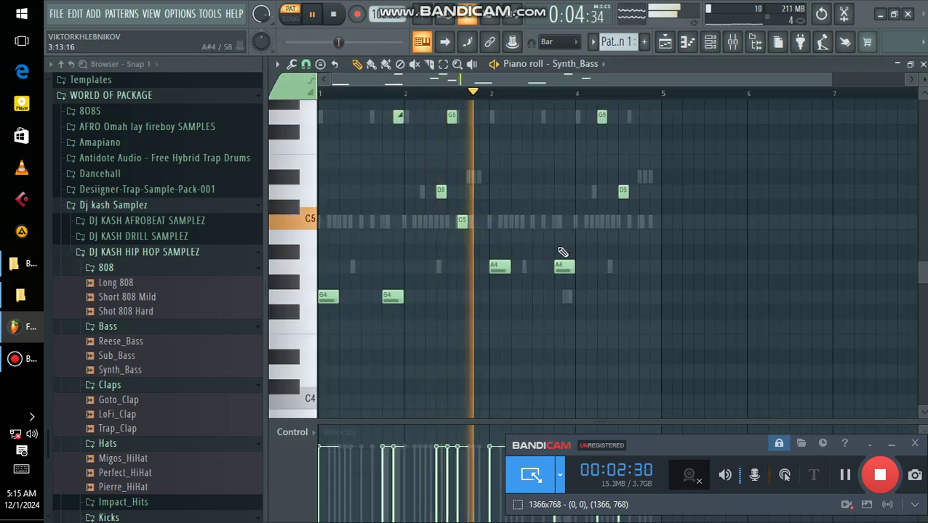
scroll(633, 270, up, 2)
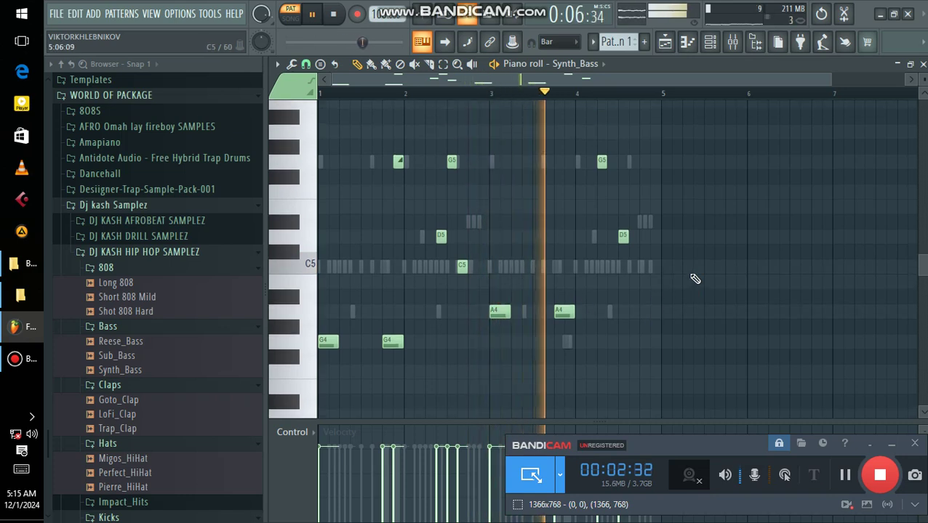
key(ctrl+a)
key(ctrl+d)
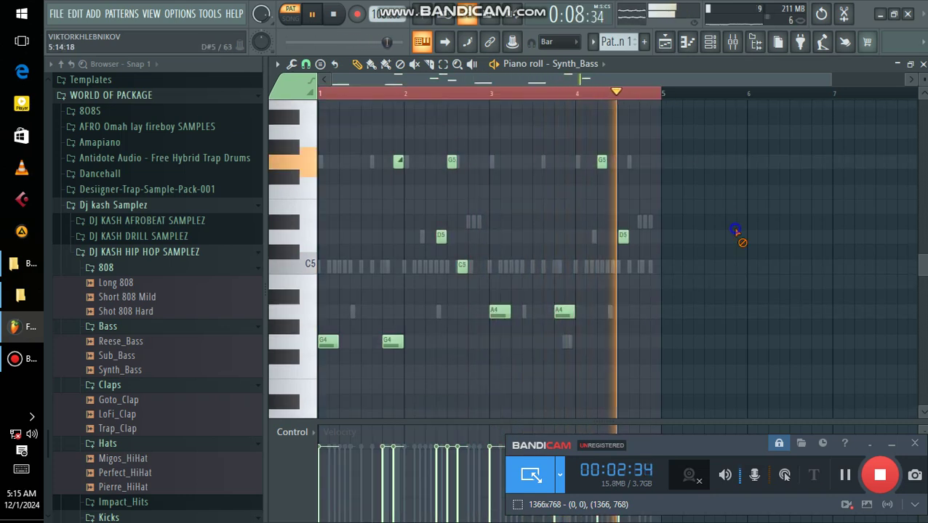
scroll(676, 98, up, 4)
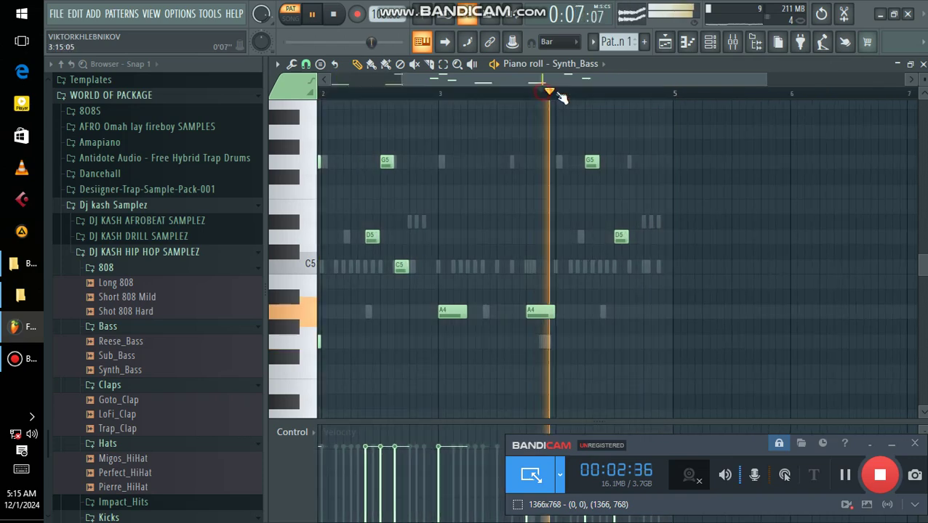
scroll(676, 98, up, 1)
key(space)
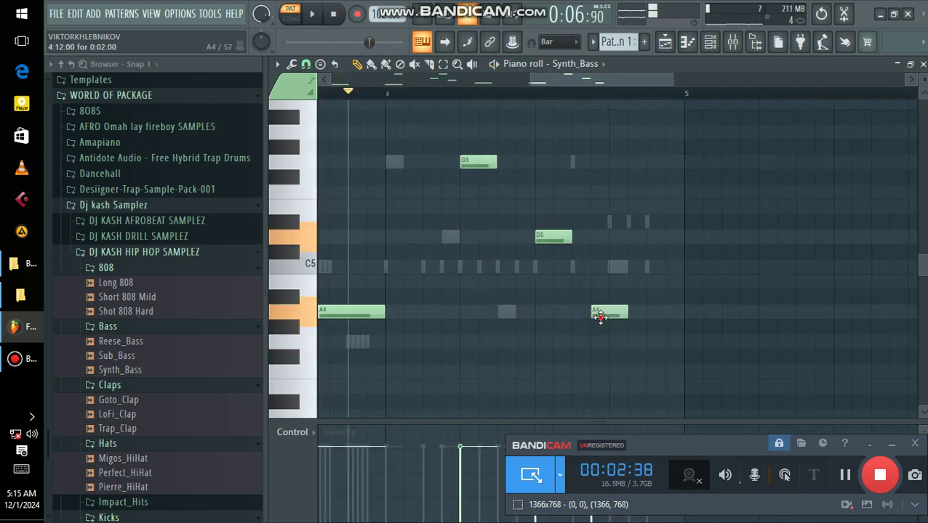
key(space)
drag(613, 313, 631, 313)
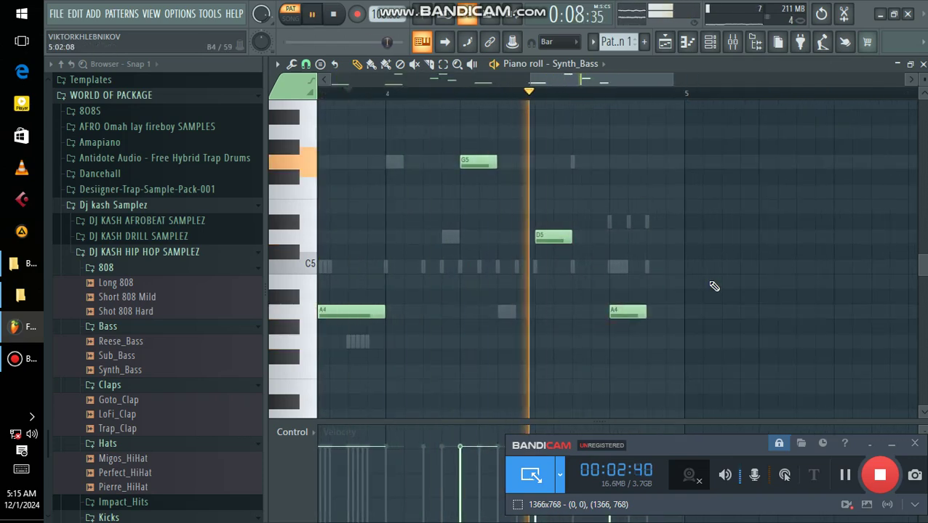
Play the bass line across all four bars, clear the note selection and return to the channel rack
key(ctrl+a)
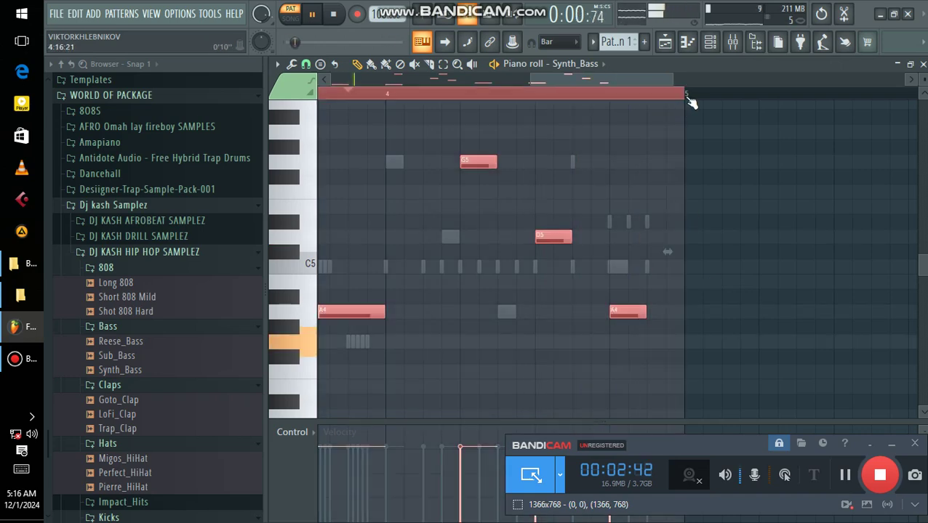
scroll(689, 99, down, 1)
scroll(693, 102, down, 2)
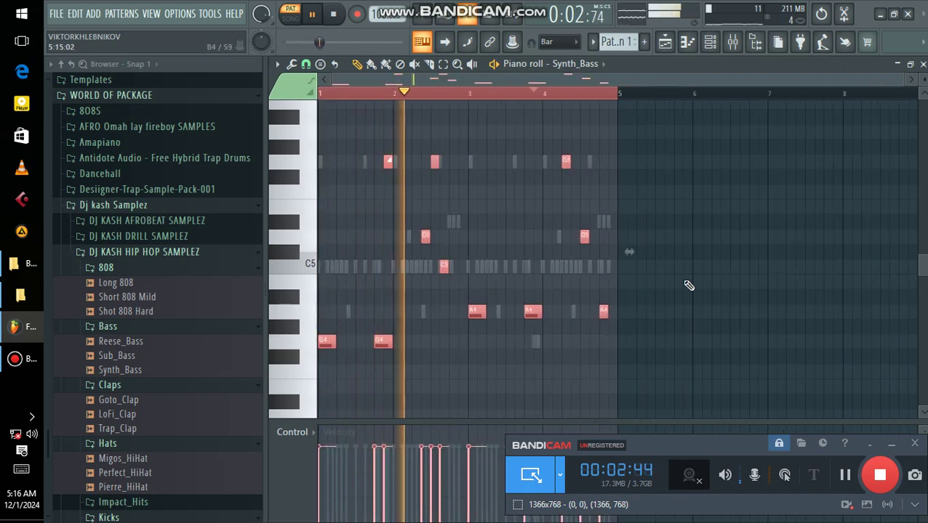
key(ctrl+d)
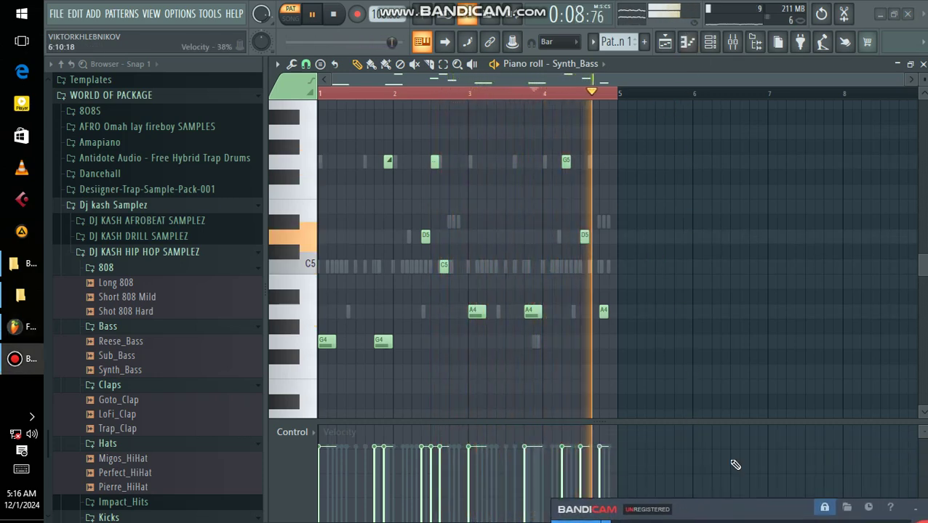
click(666, 45)
click(708, 48)
click(709, 48)
click(711, 50)
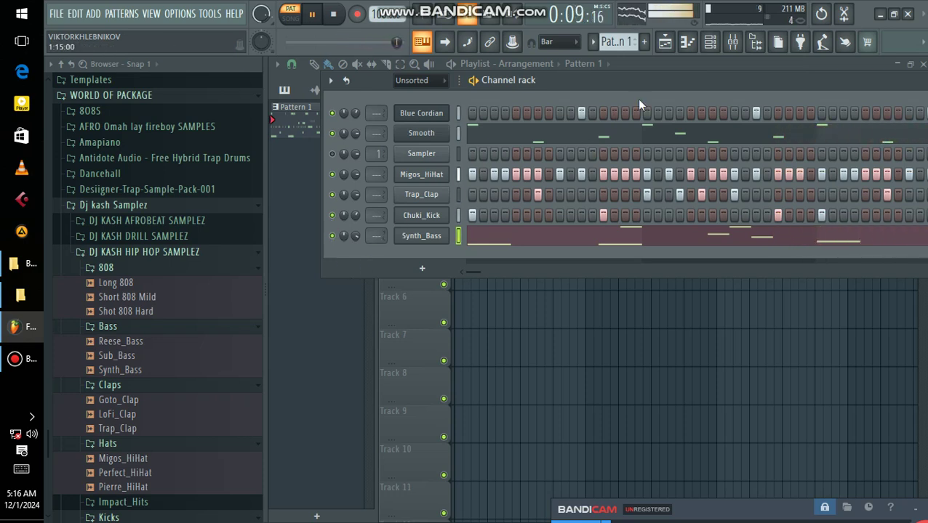
Reposition the channel rack so that its main swing control is in view
drag(614, 87, 474, 116)
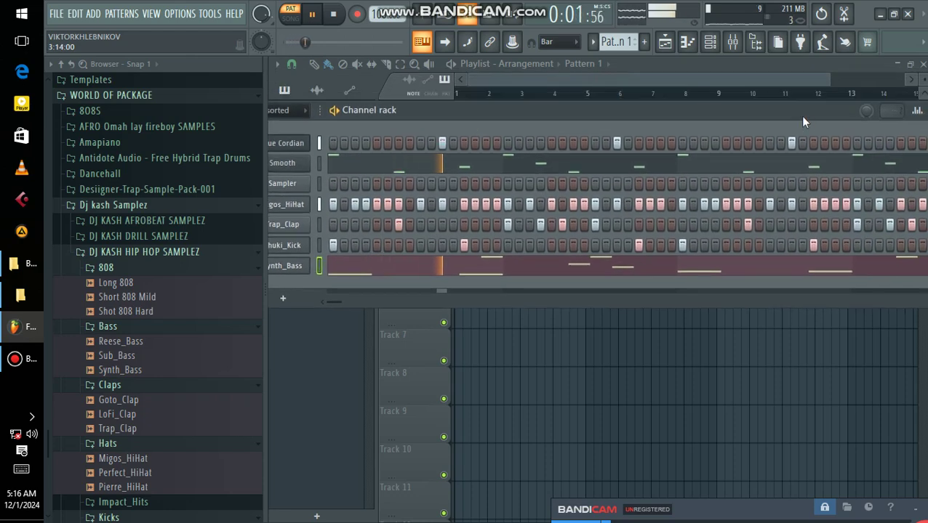
drag(800, 116, 610, 120)
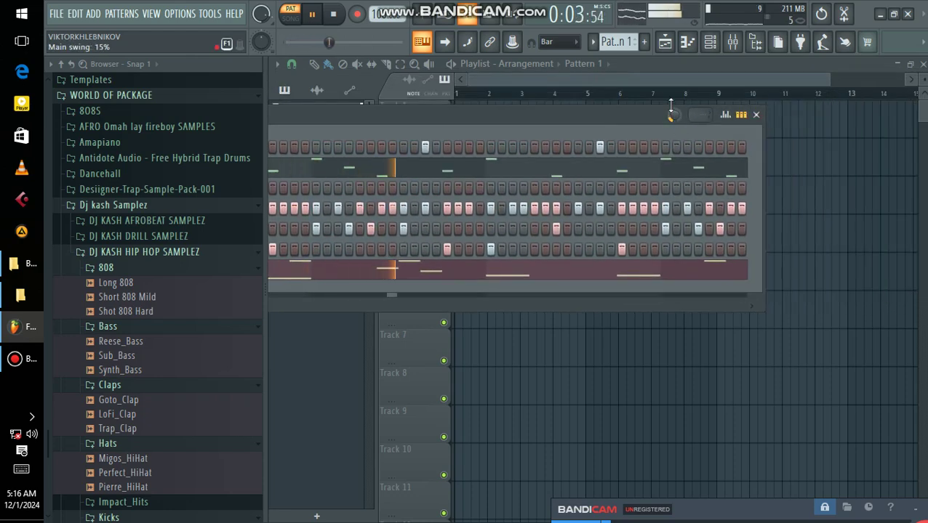
key(space)
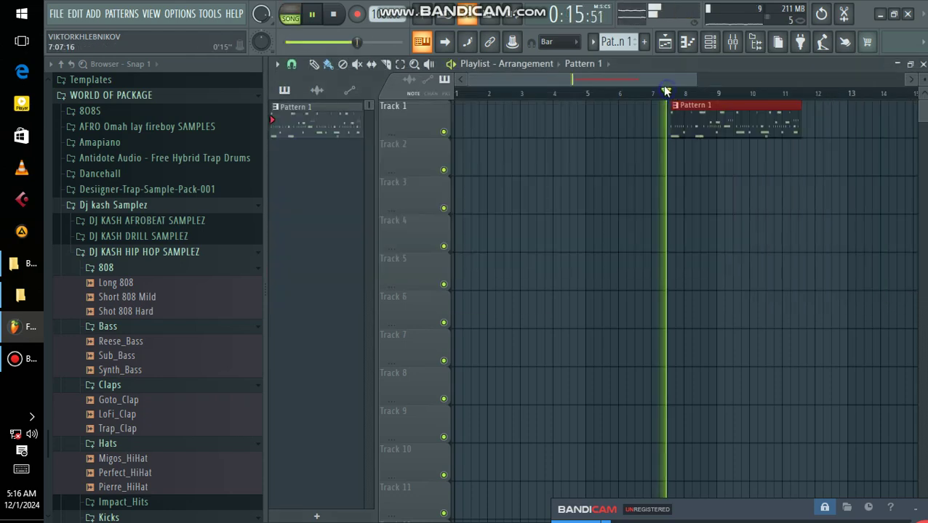
right_click(766, 114)
key(space)
click(713, 40)
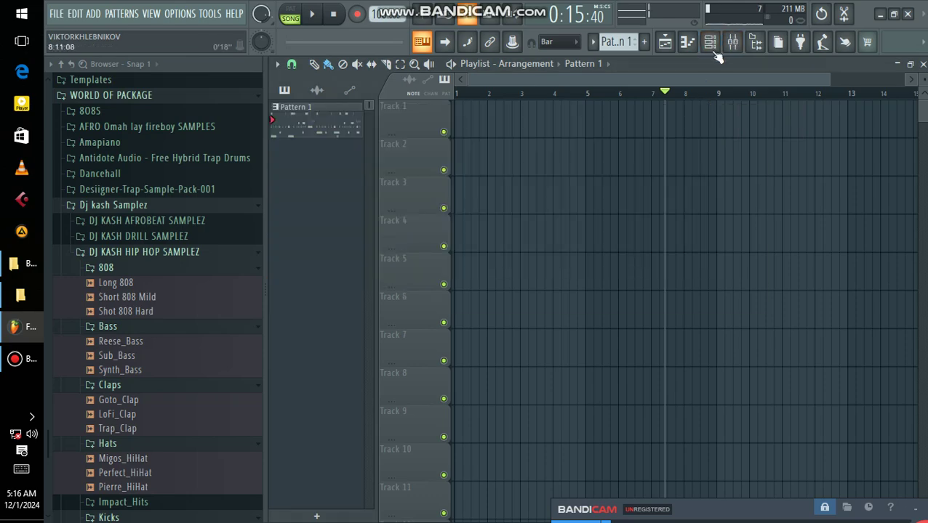
click(711, 42)
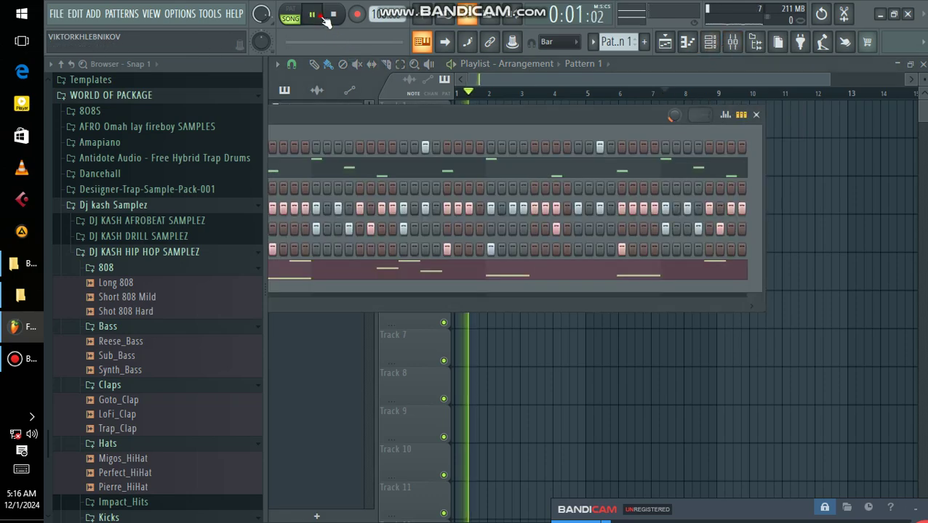
Set the main swing to 20% and reposition the channel rack so the channel names are in view
drag(440, 128, 640, 108)
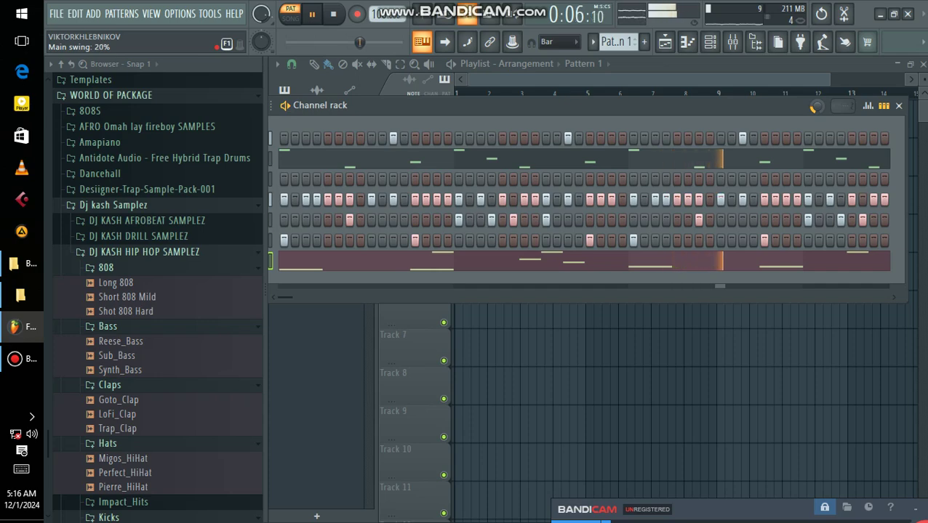
drag(702, 107, 836, 120)
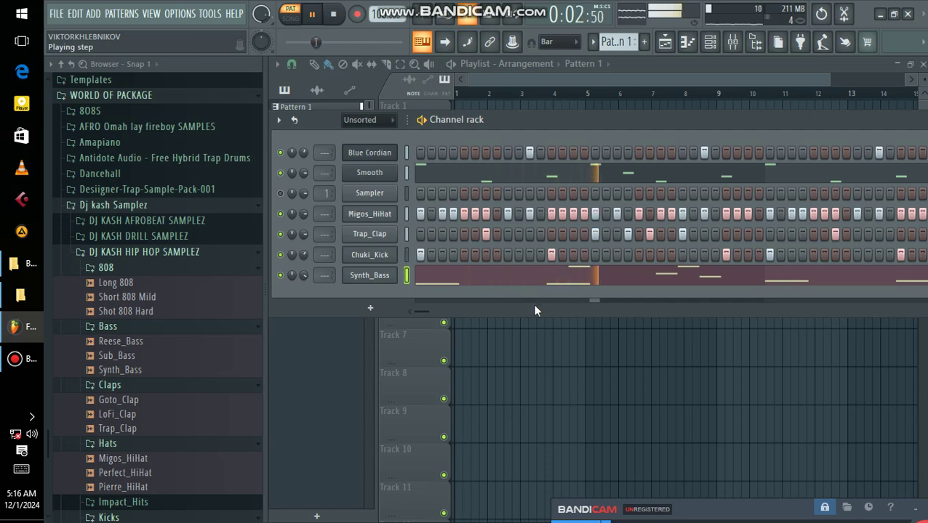
Check the Synth_Bass notes in the piano roll during playback, then return to the channel rack
click(613, 275)
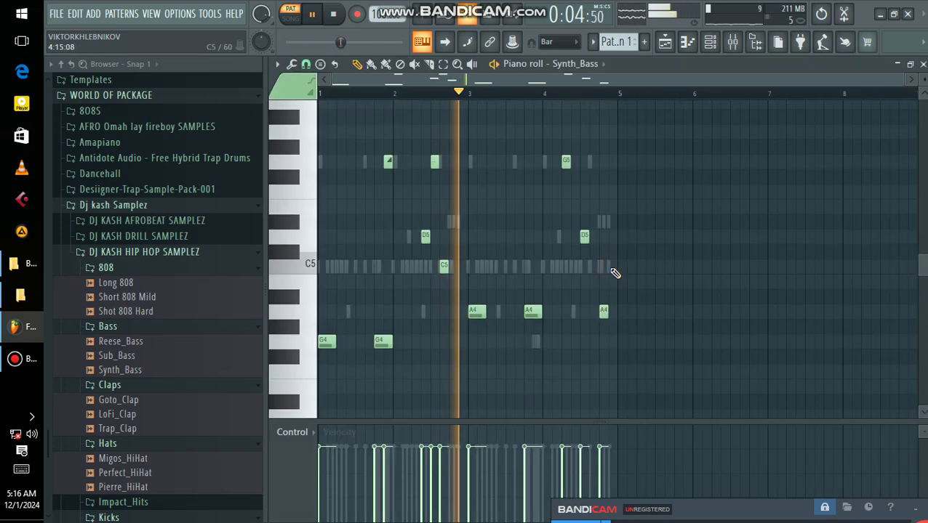
click(664, 42)
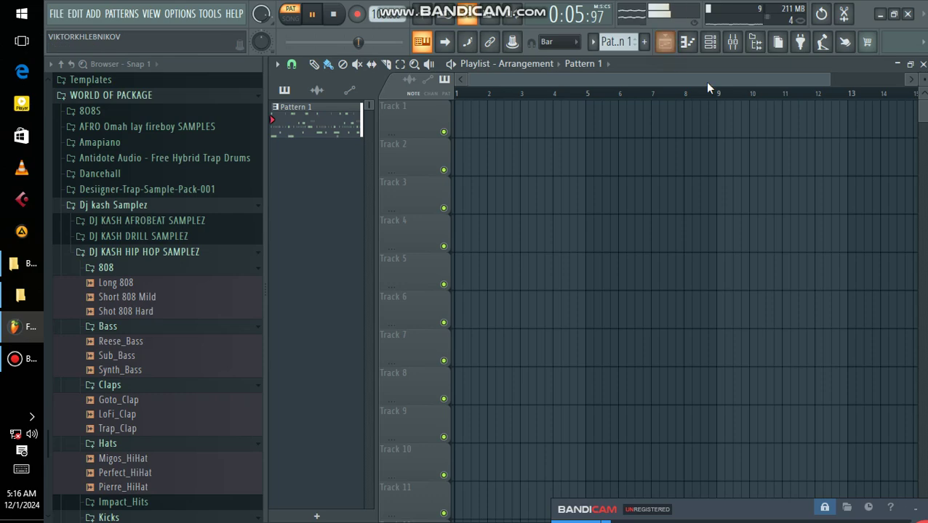
click(708, 45)
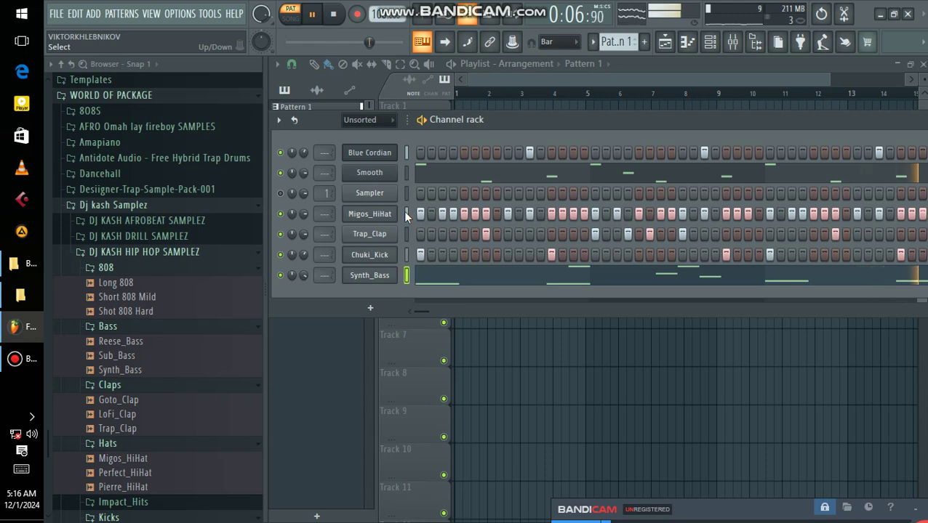
In the Smooth piano roll, try flipping all notes horizontally with start times preserved, listen to the result, then cancel the flip
click(432, 168)
key(space)
key(ctrl+a)
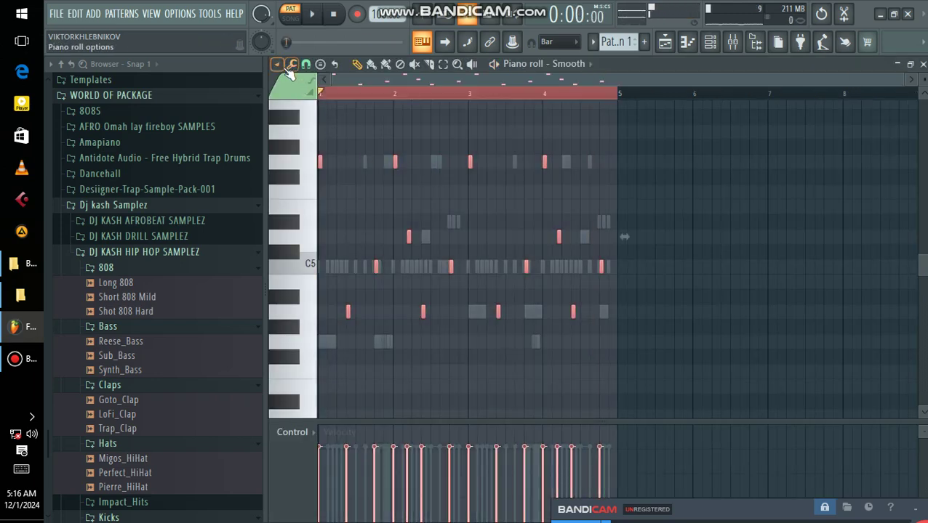
click(276, 64)
click(277, 65)
click(277, 65)
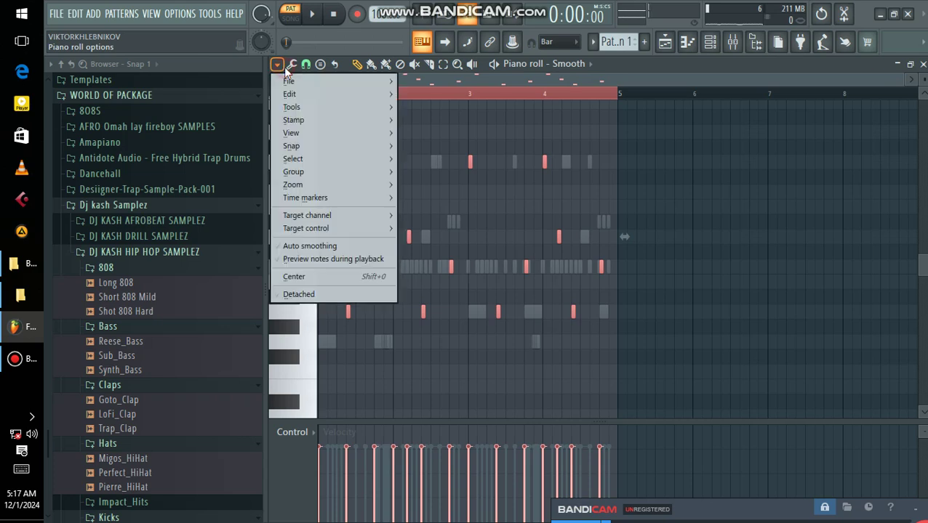
click(292, 64)
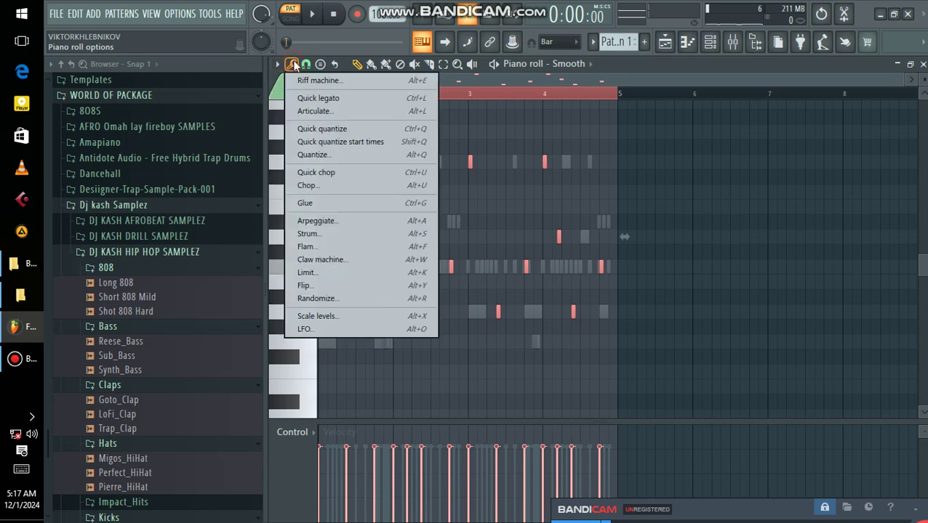
click(365, 287)
key(space)
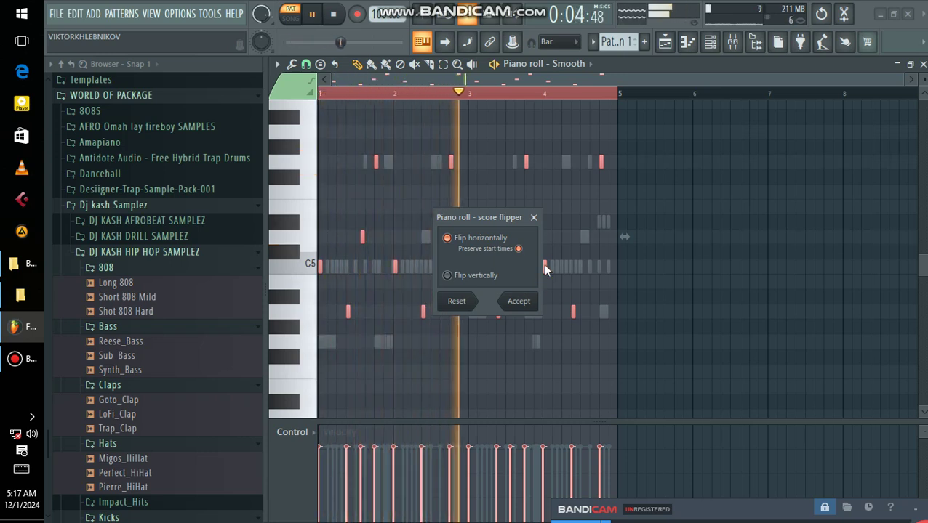
click(459, 240)
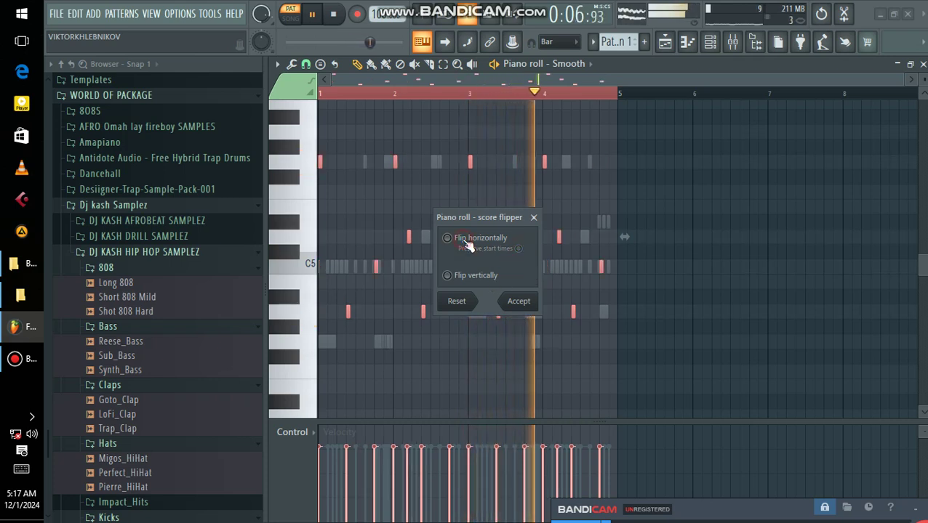
click(533, 218)
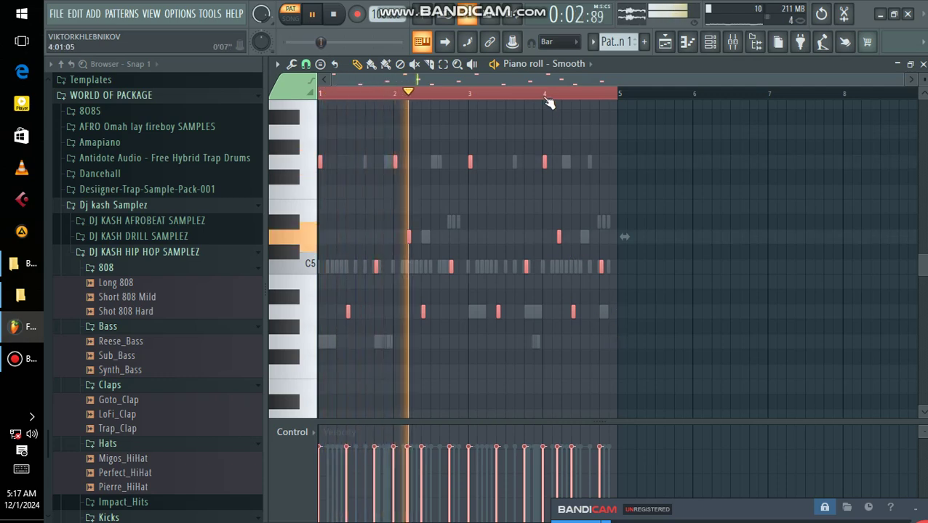
Leave the Smooth piano roll and return to the empty playlist arrangement
scroll(549, 100, up, 2)
click(667, 47)
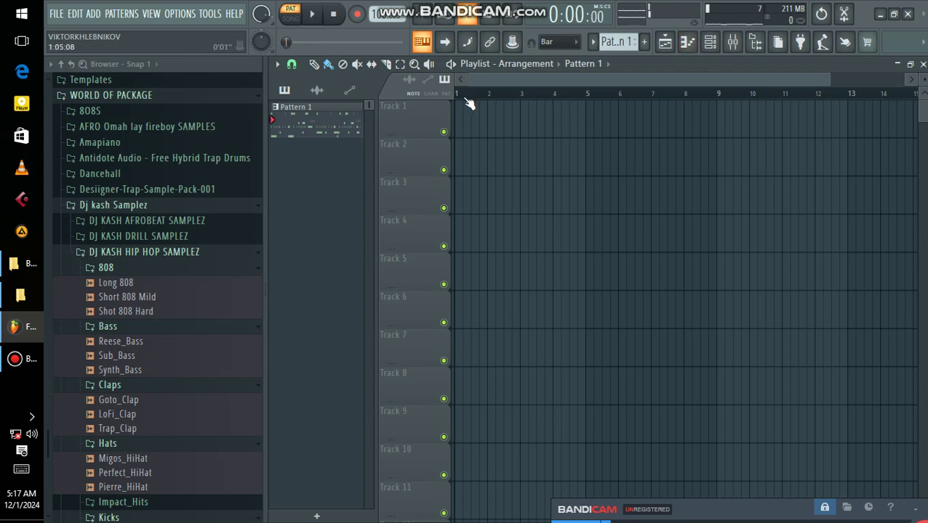
scroll(469, 102, up, 5)
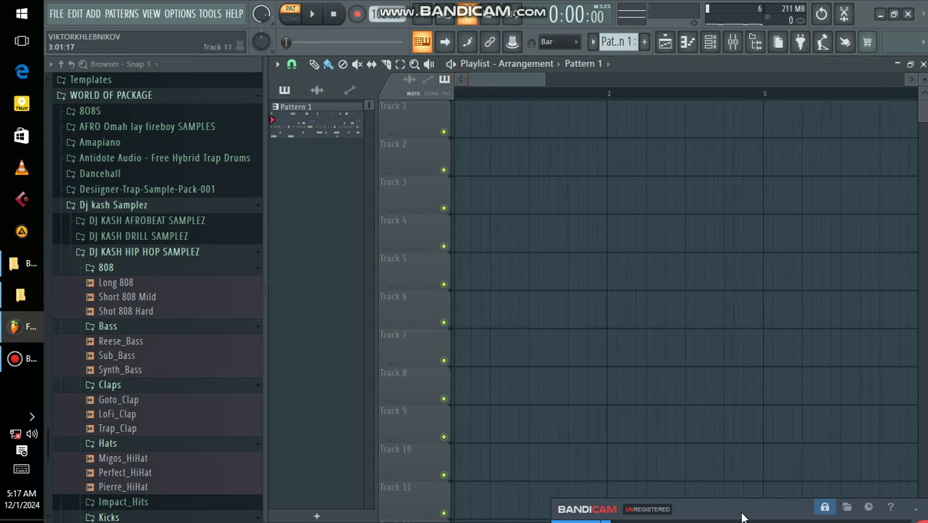
click(748, 484)
right_click(815, 483)
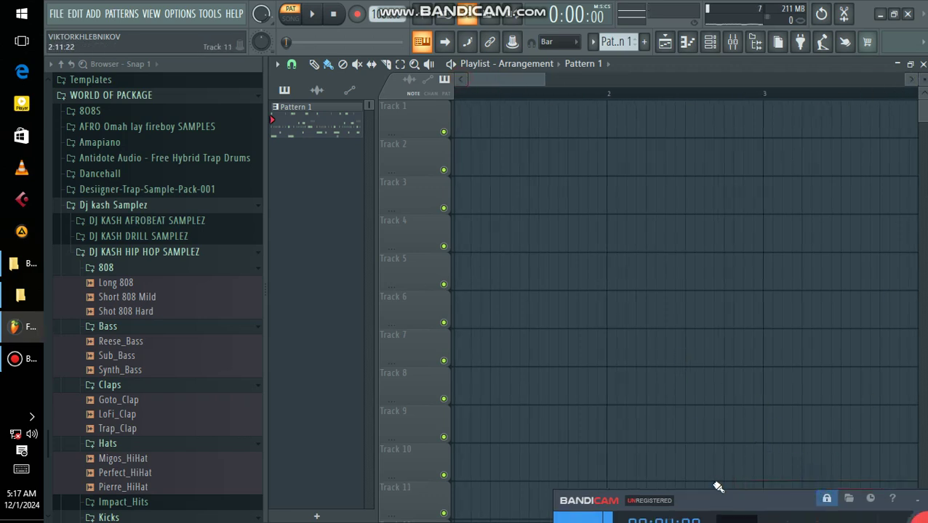
click(730, 454)
right_click(756, 452)
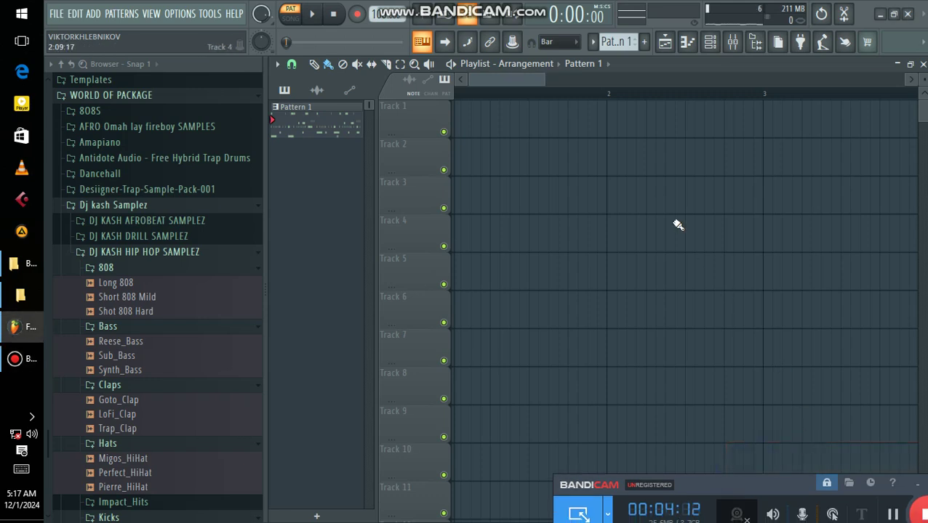
Try placing a Pattern 1 clip at bar 1 of Track 1 in the playlist, then remove it
scroll(541, 100, down, 3)
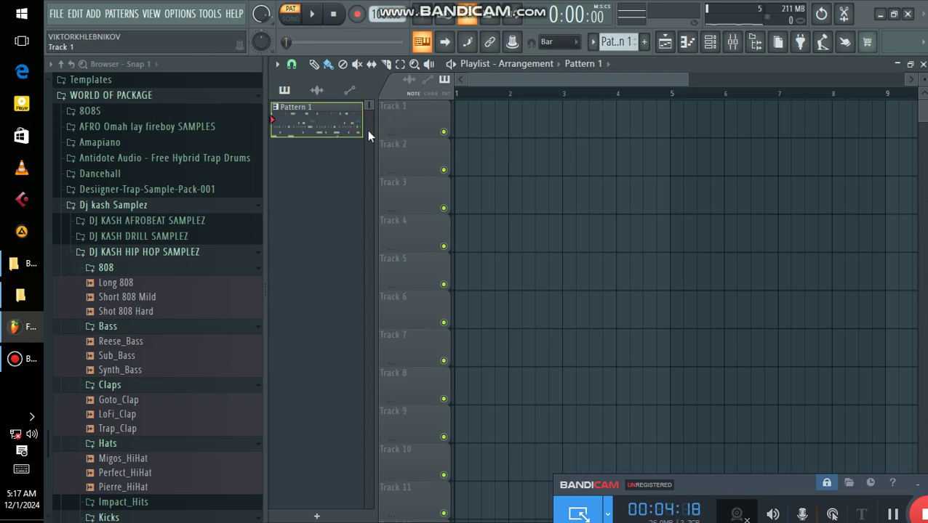
click(471, 133)
right_click(508, 120)
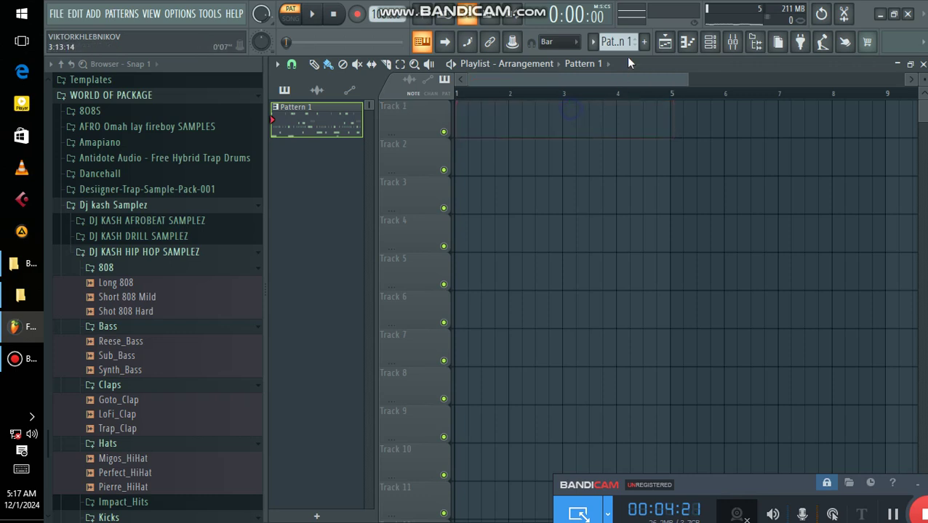
Check the channel rack, return to the playlist, and split Pattern 1 by channel
click(700, 41)
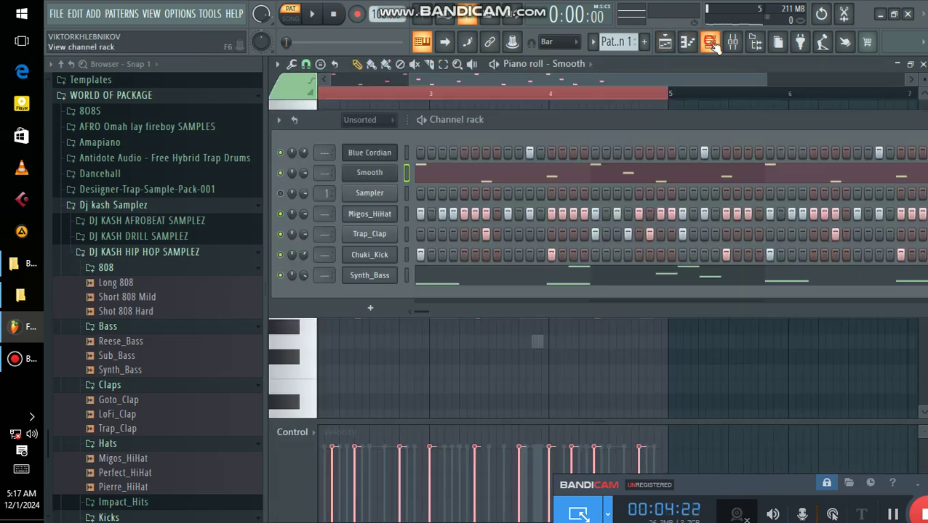
click(664, 44)
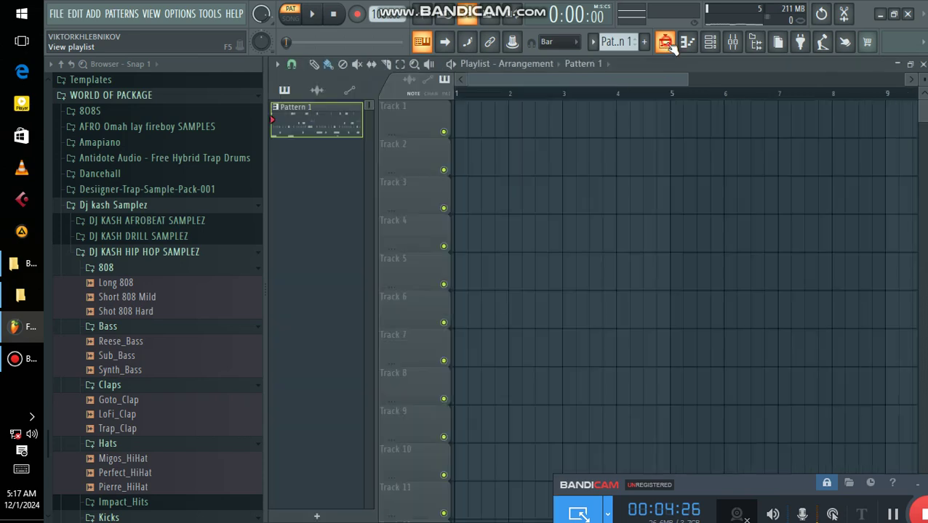
click(615, 44)
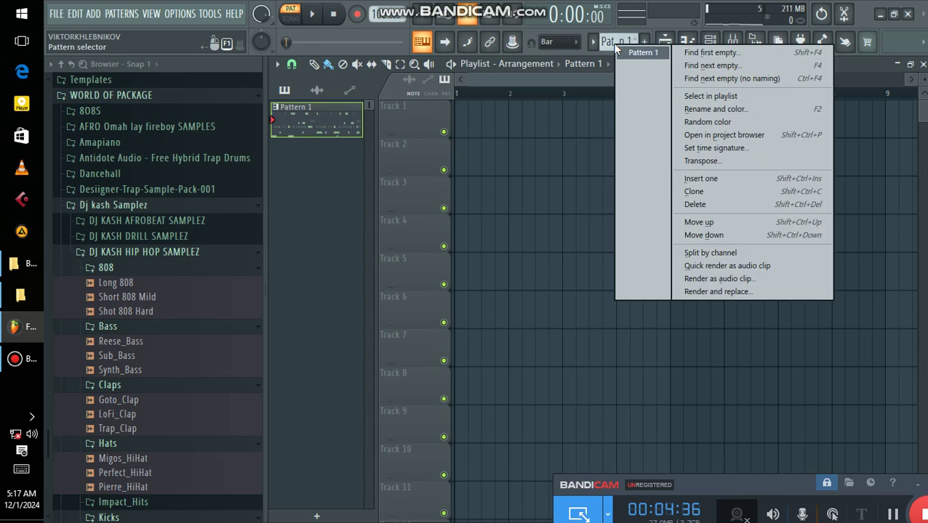
click(756, 253)
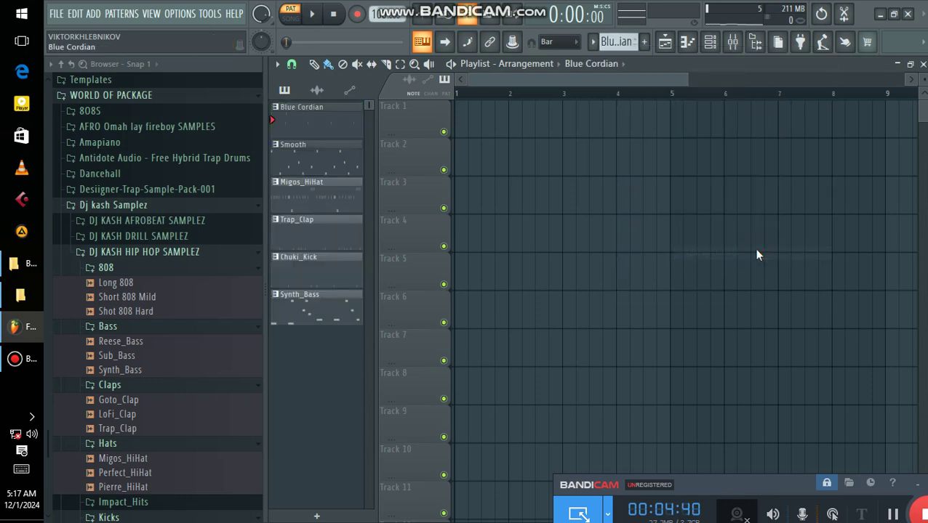
Inspect the Blue Cordian and Synth_Bass split patterns in the piano roll, then return to the playlist
double_click(322, 122)
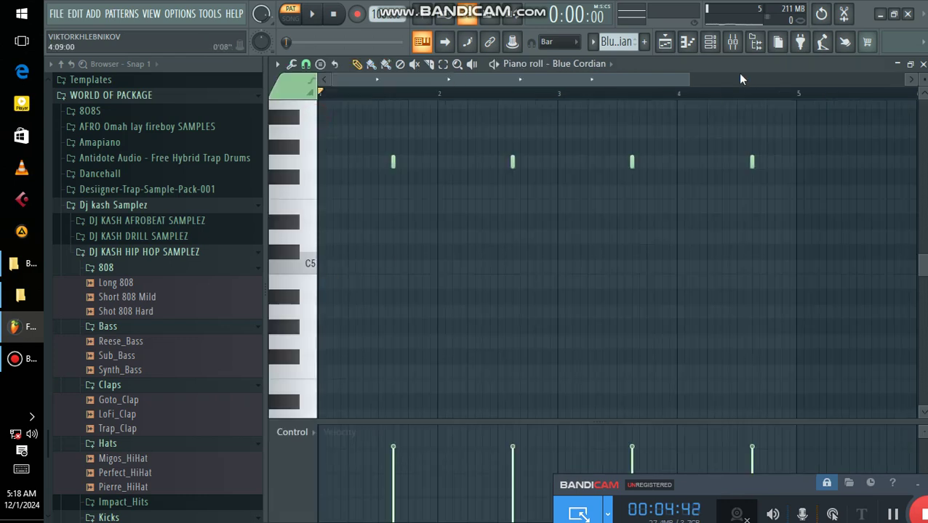
click(665, 42)
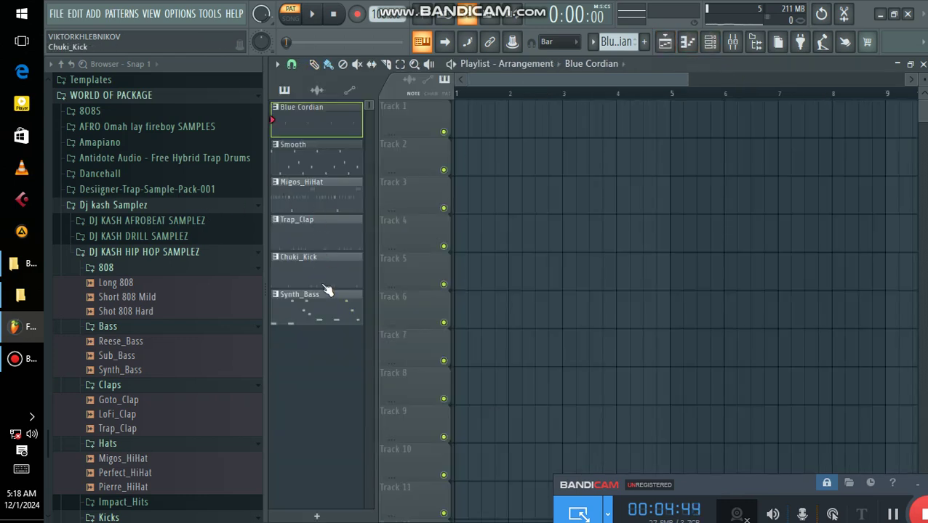
shift+click(336, 308)
click(308, 234)
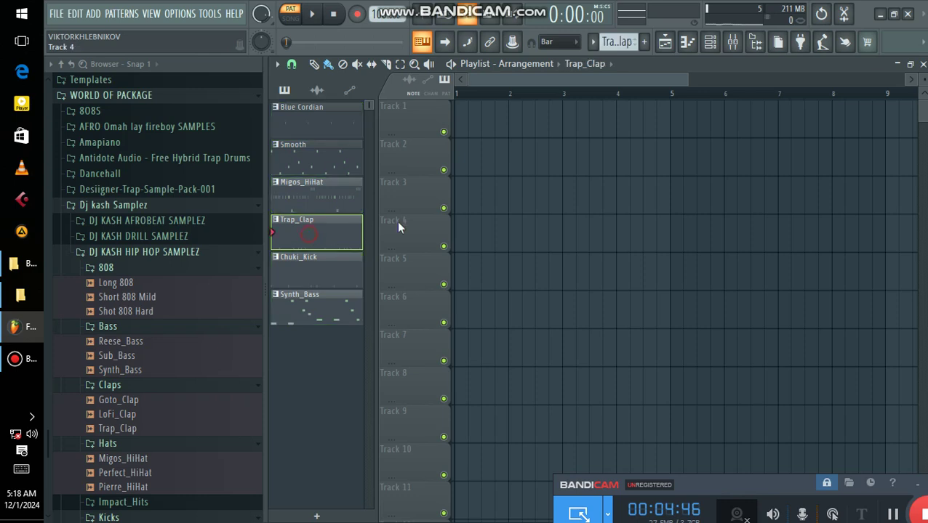
click(337, 122)
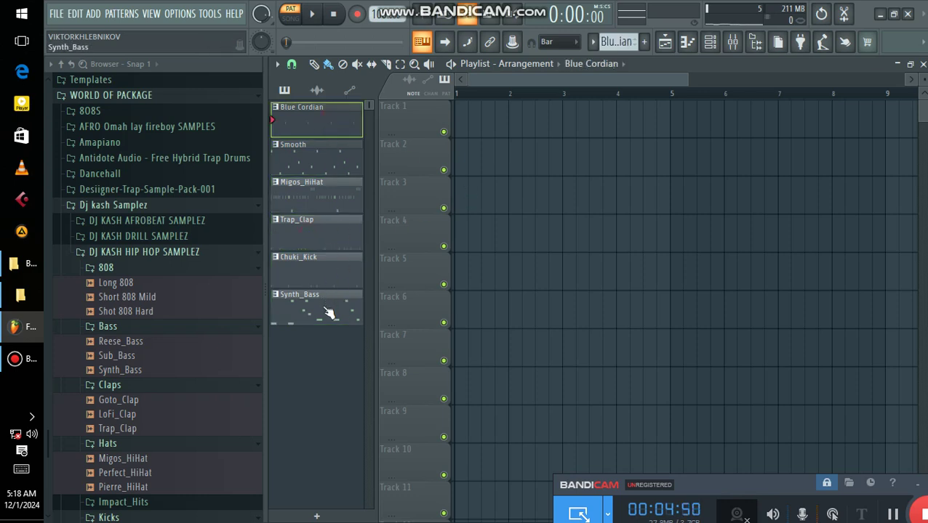
double_click(329, 311)
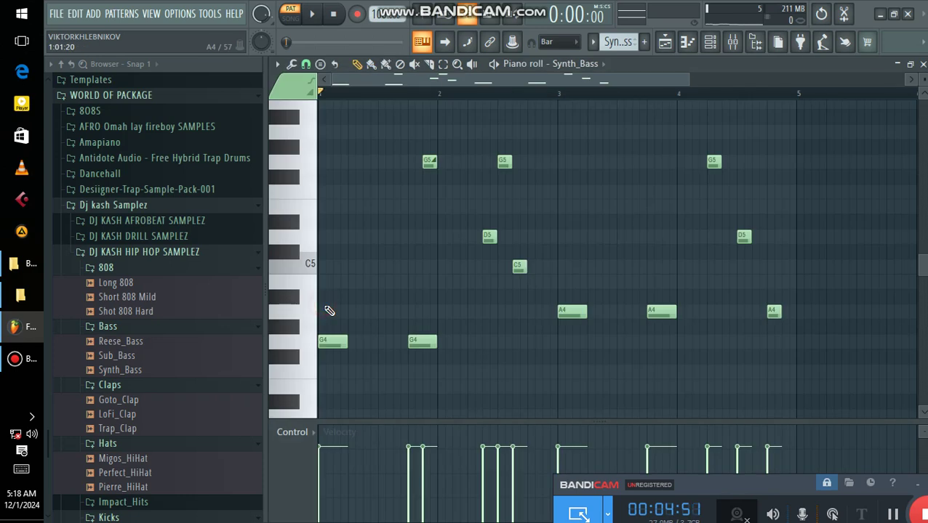
click(665, 43)
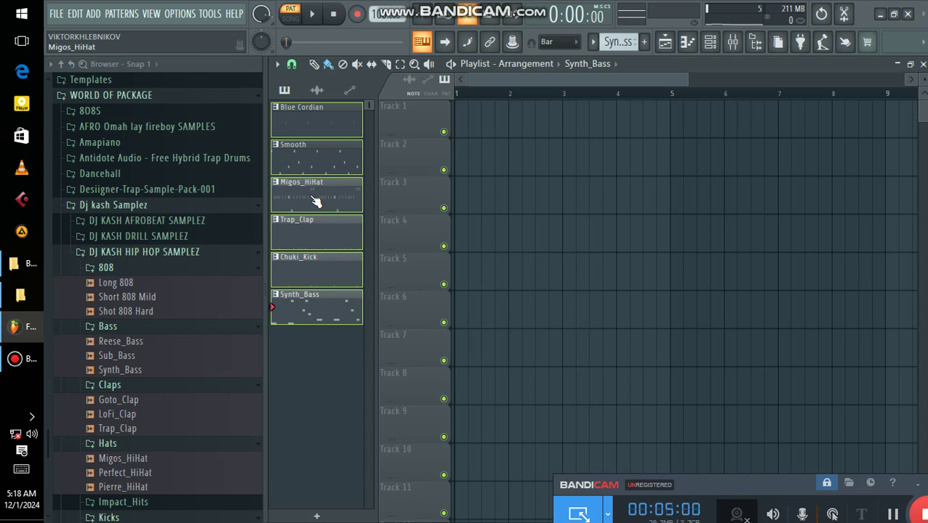
Place all six split patterns together as clips at bar 1 of the playlist and shift them up to Tracks 1 to 6
drag(328, 192, 472, 179)
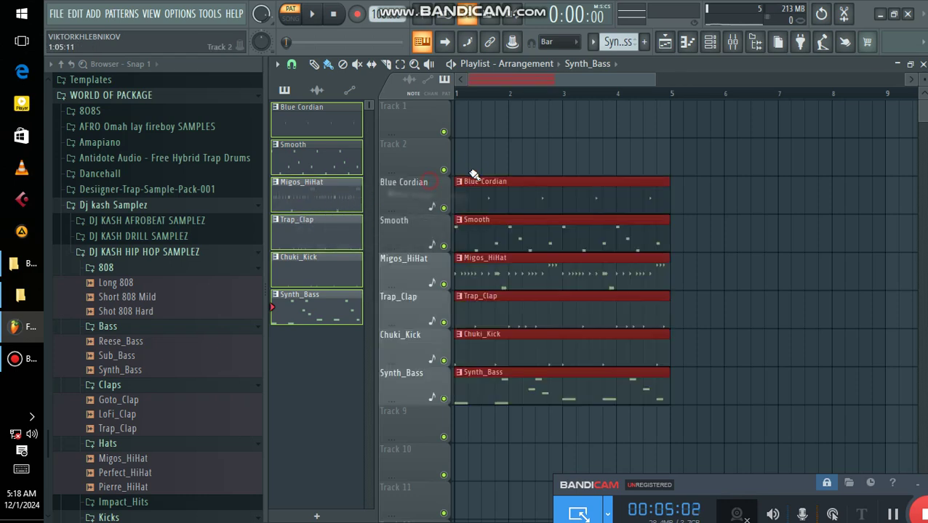
click(477, 162)
right_click(563, 166)
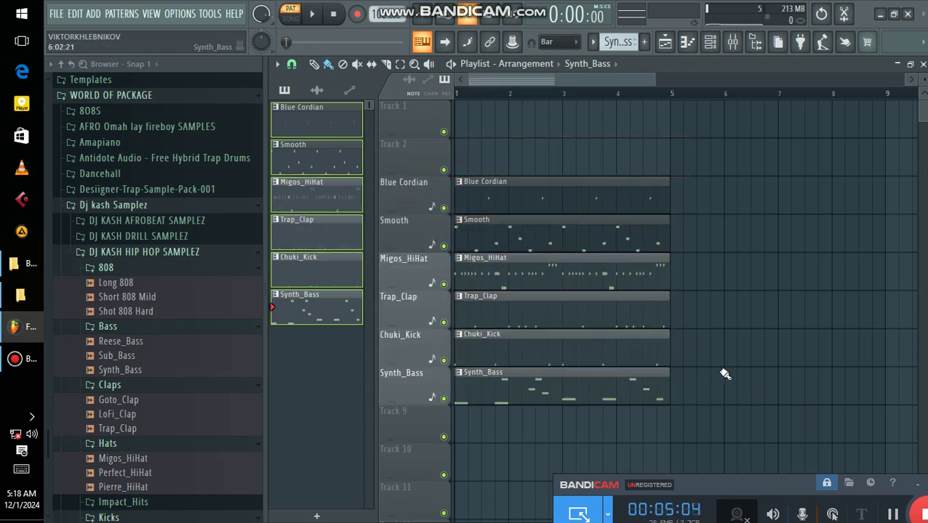
ctrl+click(646, 270)
right_click(717, 291)
key(shift+Up)
key(shift+Up)
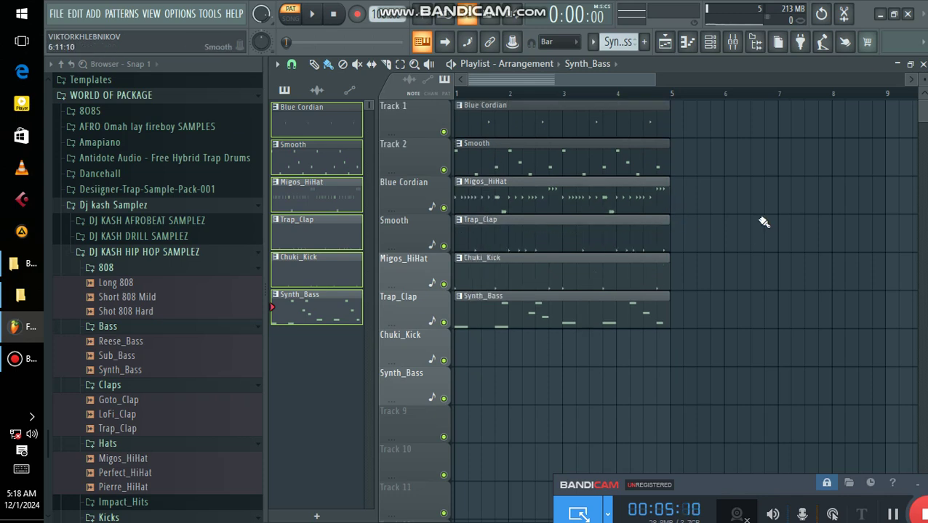
Solo Track 1, switch playback to song mode, unmute Track 2 and play the arrangement
right_click(445, 133)
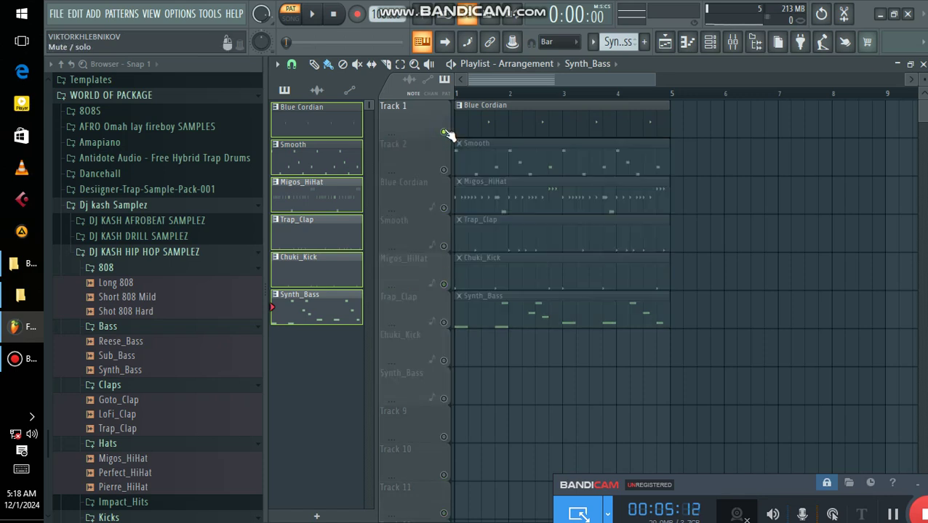
click(290, 27)
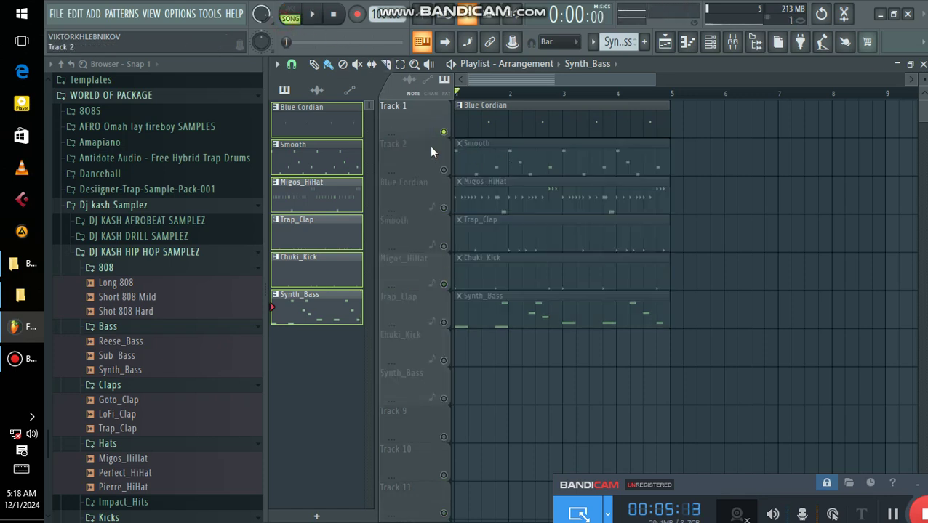
click(443, 169)
key(space)
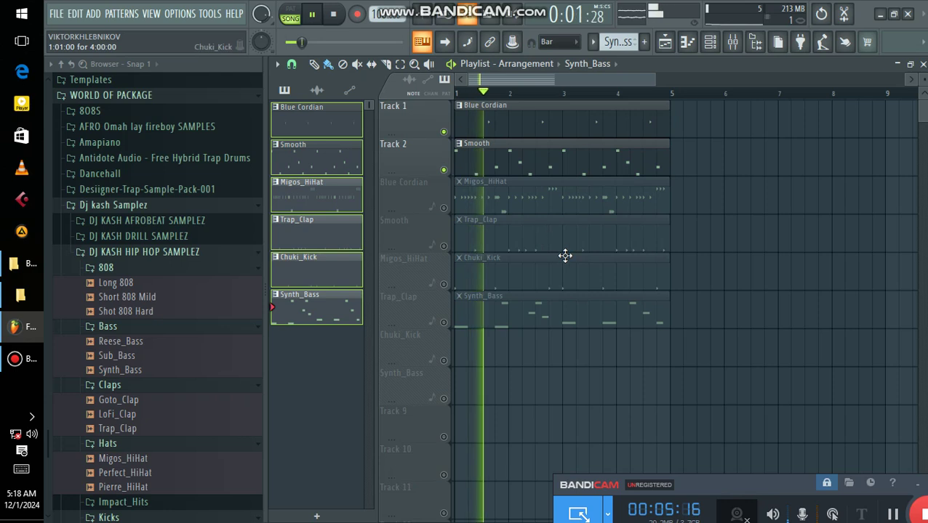
key(ctrl+a)
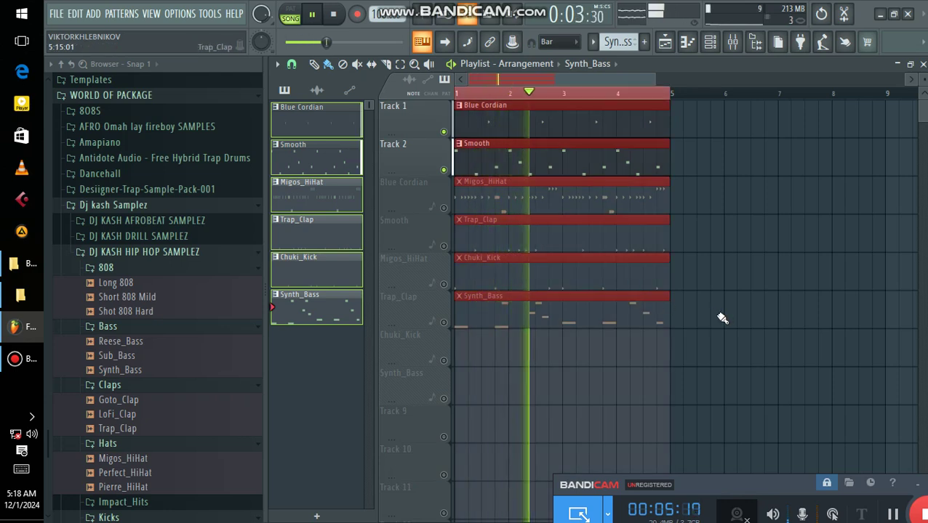
key(ctrl+b)
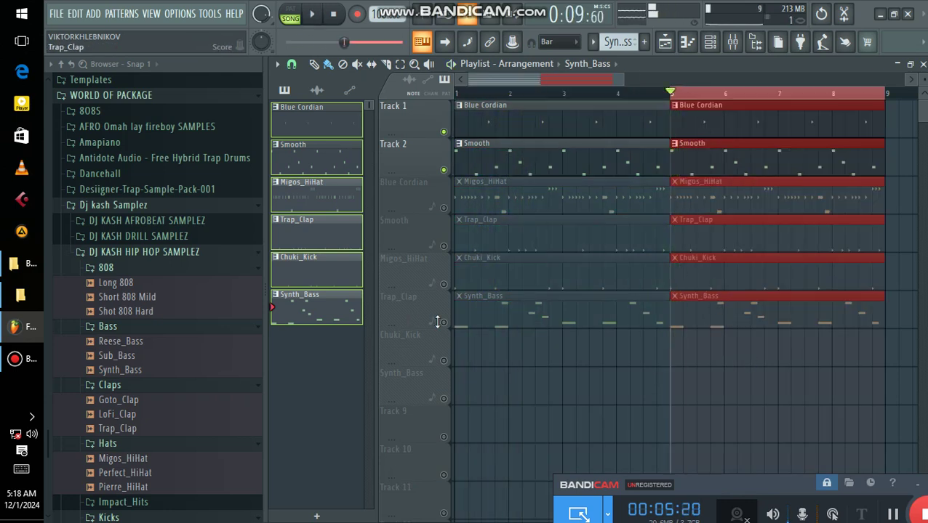
key(space)
key(Delete)
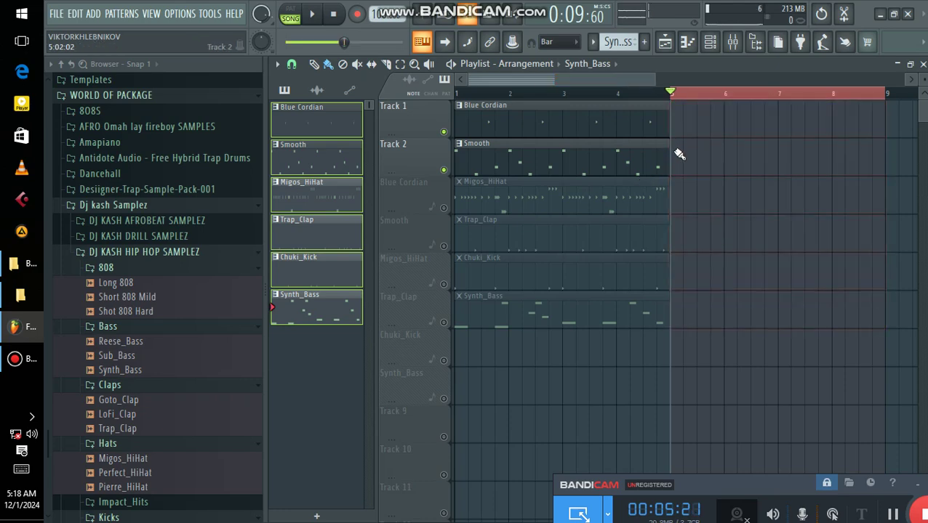
Duplicate all six clips four times in a row so the arrangement extends from bar 1 to bar 21
key(ctrl+a)
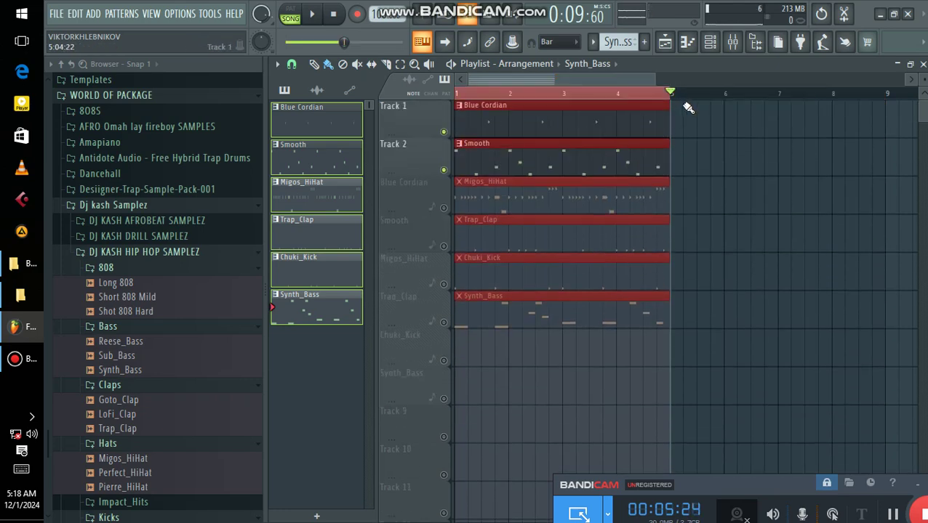
key(ctrl+b)
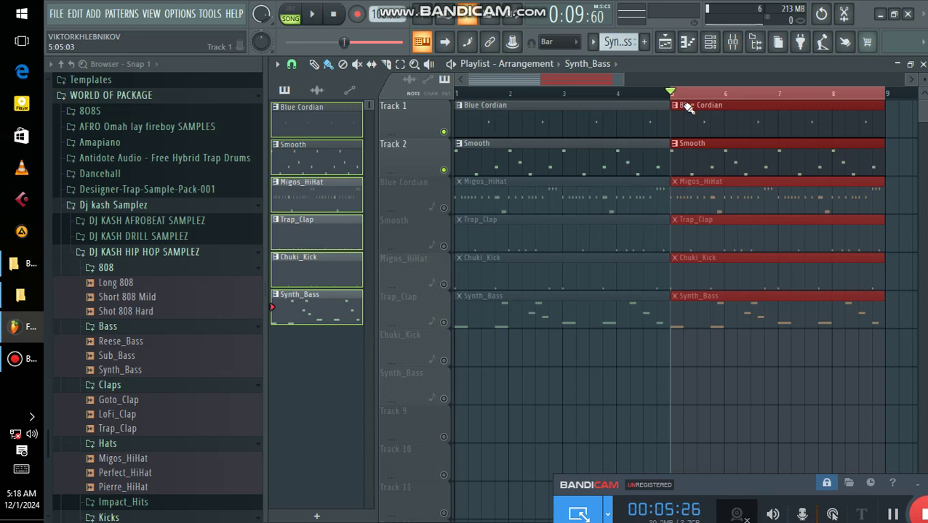
key(ctrl+b)
key(ctrl+b)
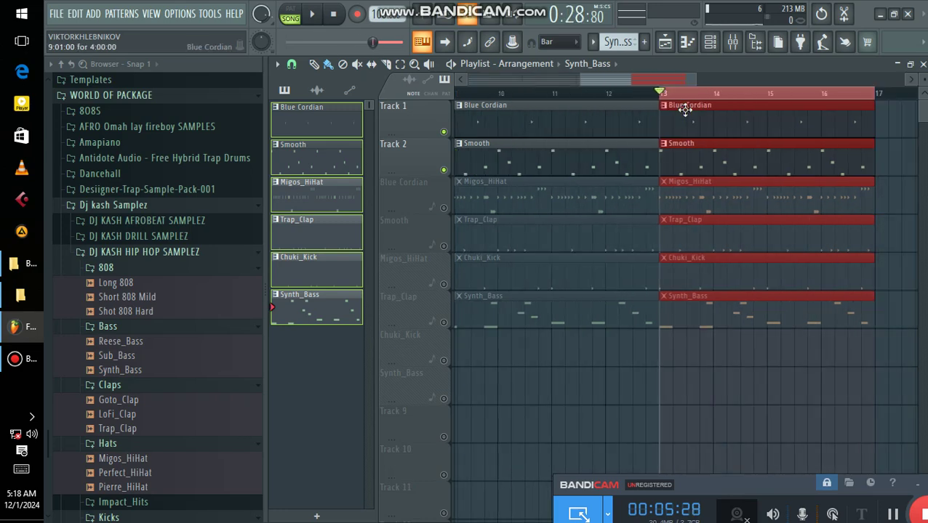
key(ctrl+b)
scroll(696, 101, down, 6)
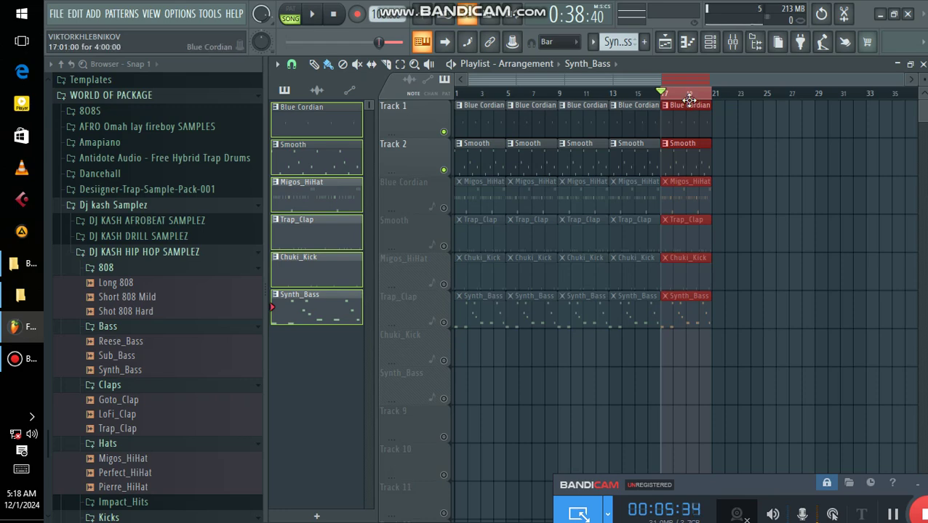
Set the playlist time selection over all clips, return the playhead to bar 1, and deselect the clips
key(ctrl+a)
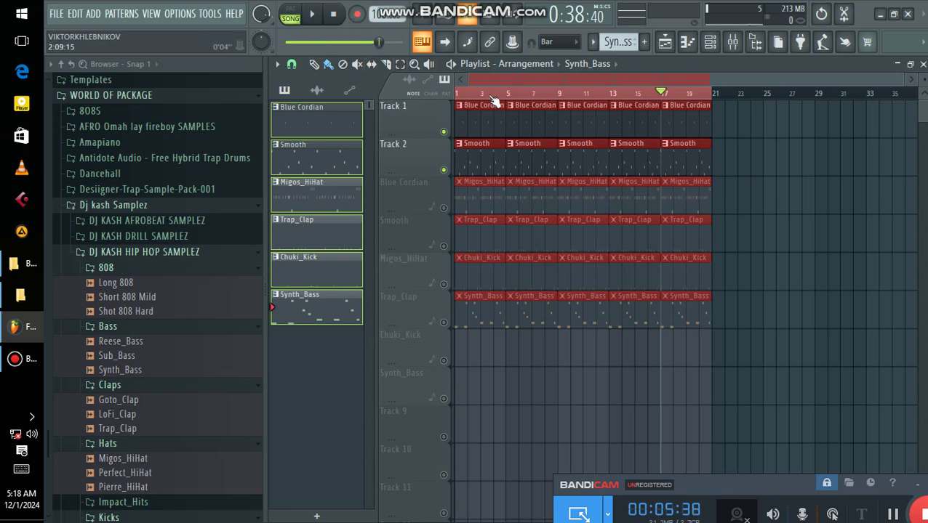
click(460, 95)
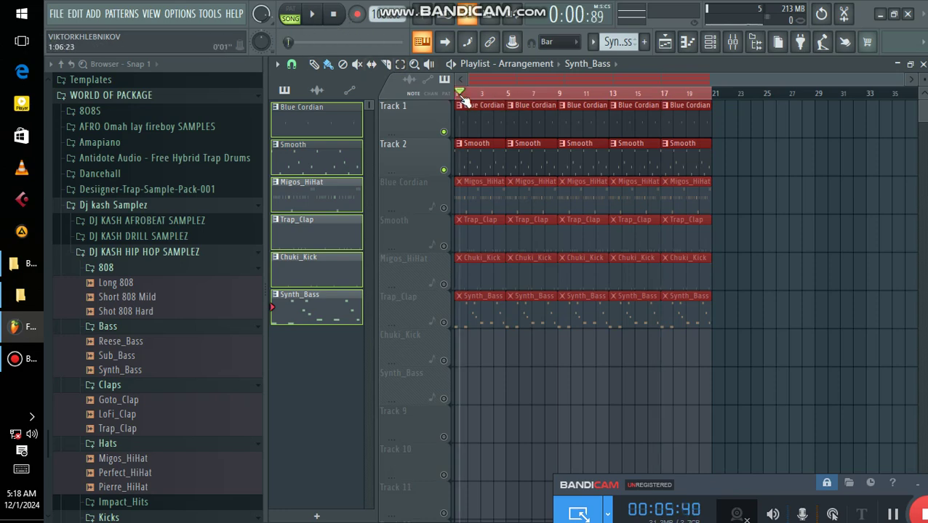
scroll(462, 96, up, 3)
click(456, 95)
scroll(457, 94, up, 2)
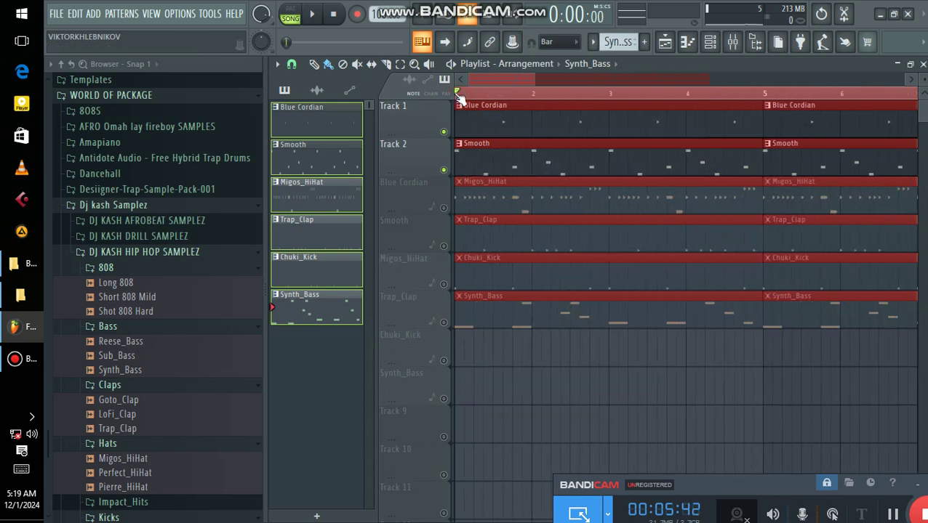
scroll(458, 96, up, 2)
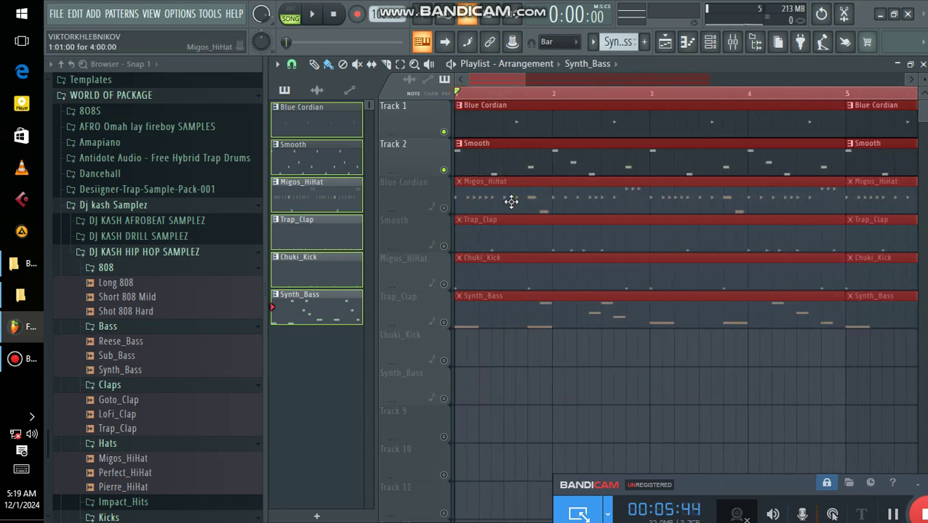
click(718, 458)
Delete the Migos_HiHat and Trap_Clap clips at bar 1, start playback, and unmute both of their tracks
scroll(554, 102, down, 5)
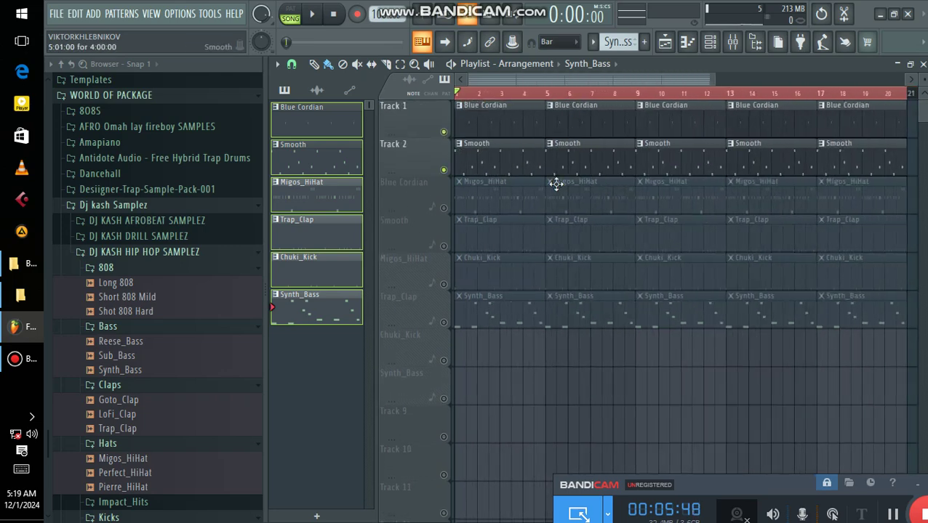
right_click(484, 200)
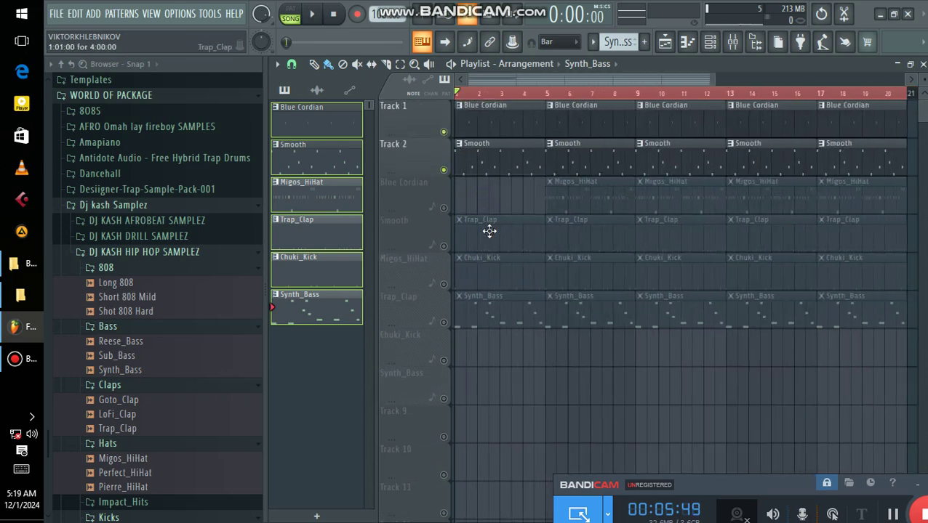
key(space)
click(443, 208)
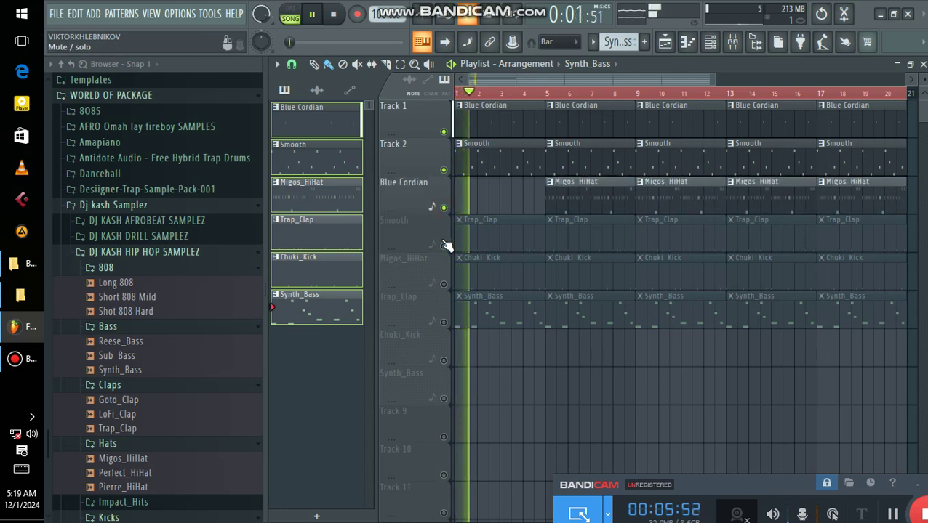
click(443, 246)
right_click(483, 236)
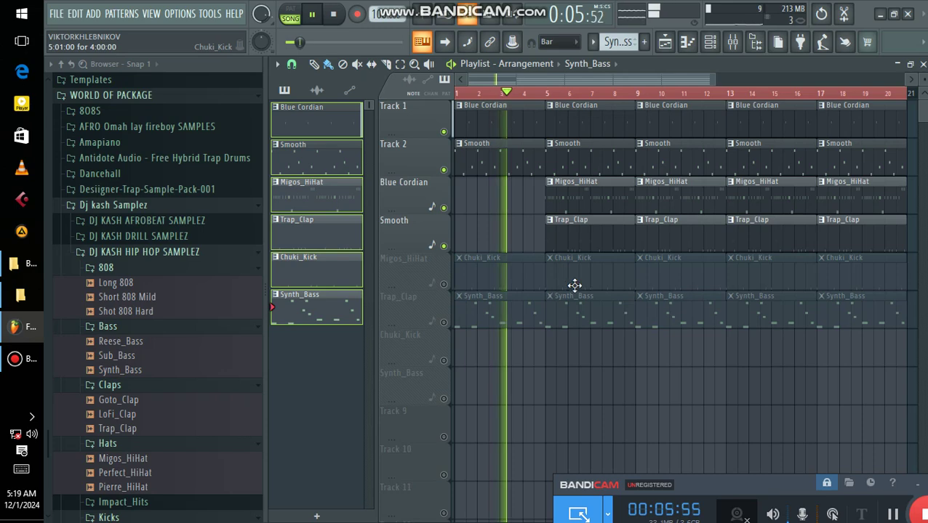
Delete the Chuki_Kick and Synth_Bass clips at bar 1 and unmute the track holding the Synth_Bass clips
right_click(511, 285)
right_click(514, 299)
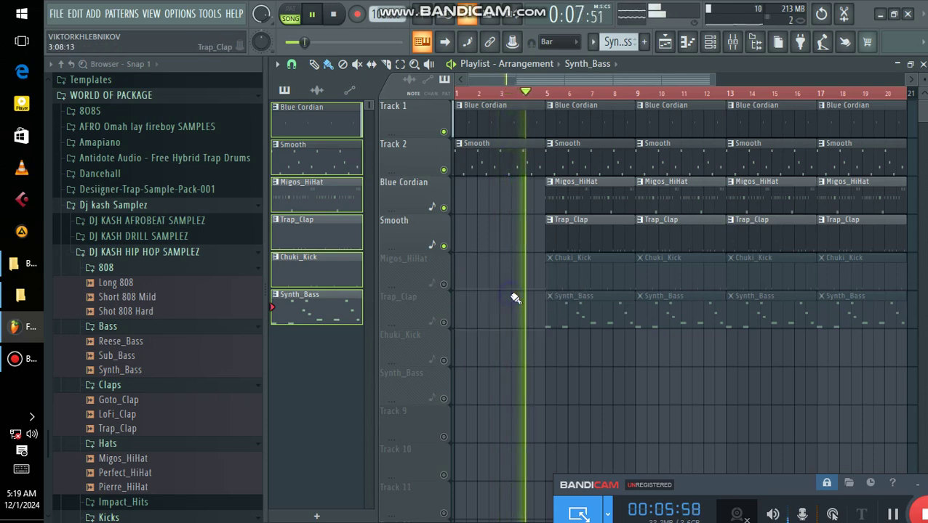
click(444, 323)
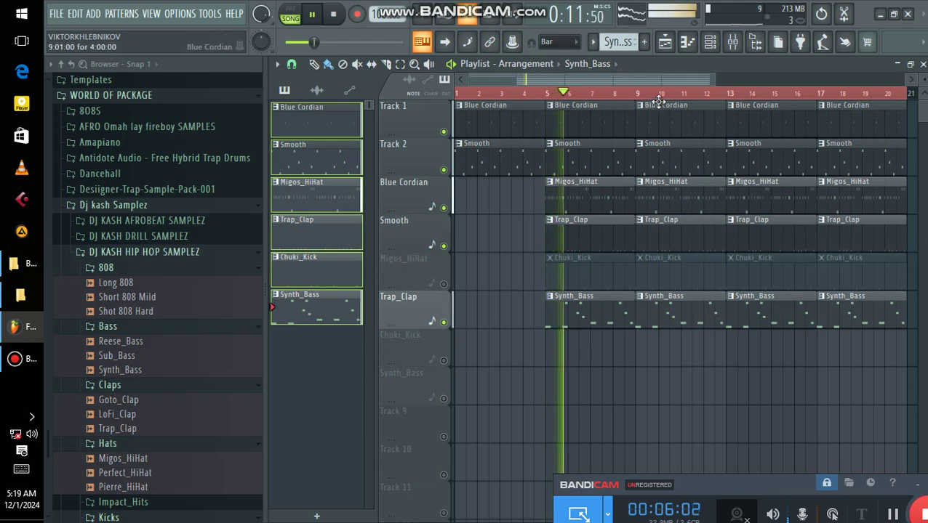
Delete the Chuki_Kick clips at bars 5 and 9 so the kick starts at bar 13
scroll(664, 102, down, 3)
scroll(664, 101, down, 1)
right_click(555, 267)
right_click(570, 268)
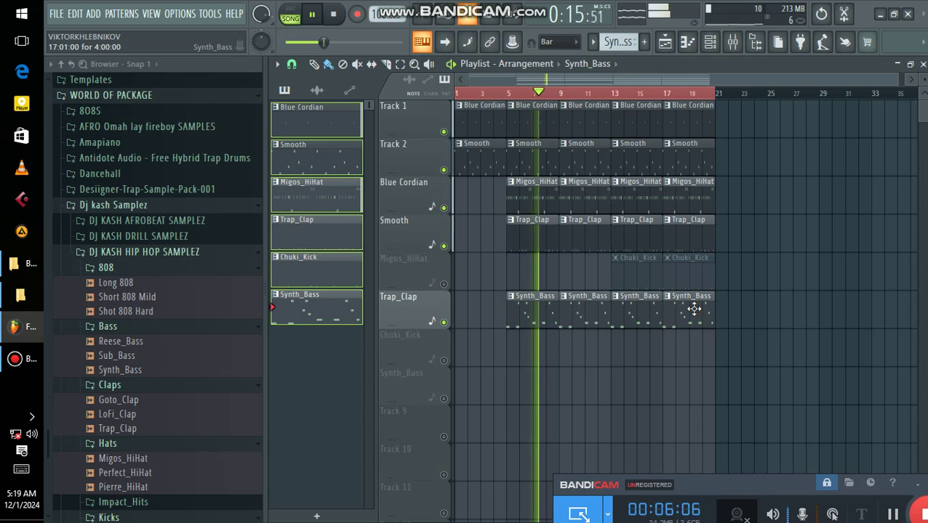
scroll(621, 120, up, 4)
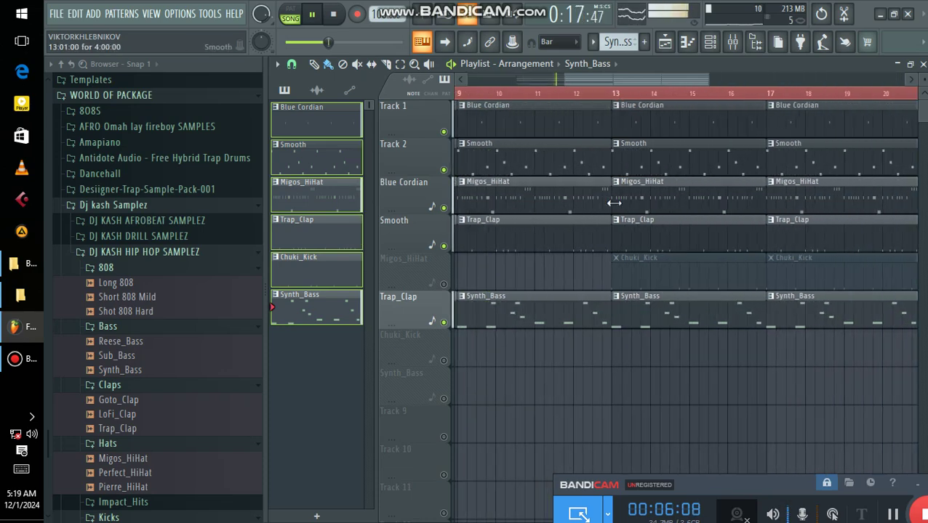
Shorten the Synth_Bass clip at bar 9 to end at about bar 12 and unmute the track holding the Chuki_Kick clips
drag(591, 301, 574, 301)
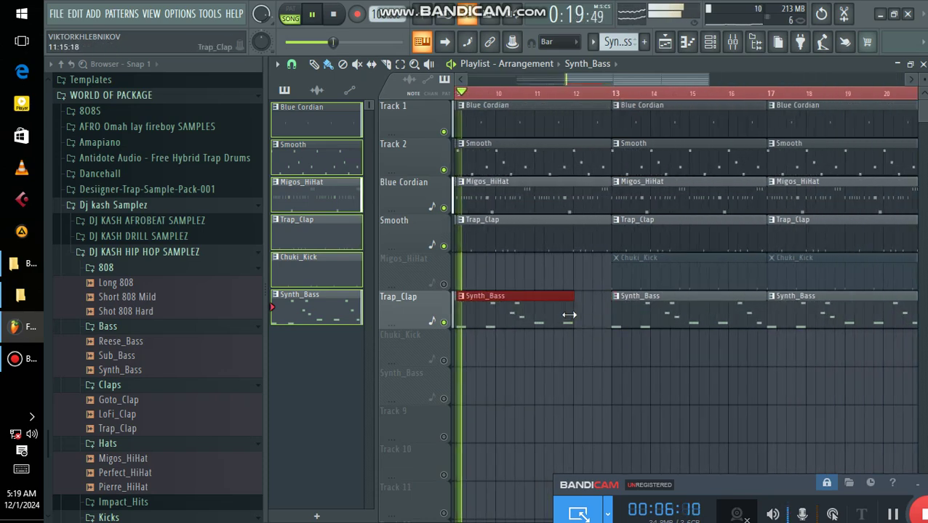
click(443, 284)
Delete the Synth_Bass clips at bars 13 and 17
right_click(688, 321)
scroll(677, 95, down, 4)
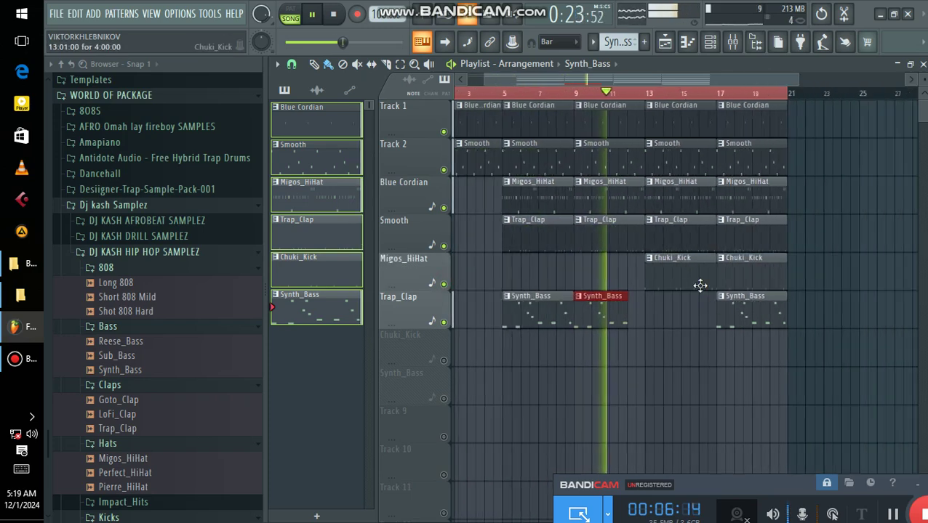
right_click(735, 308)
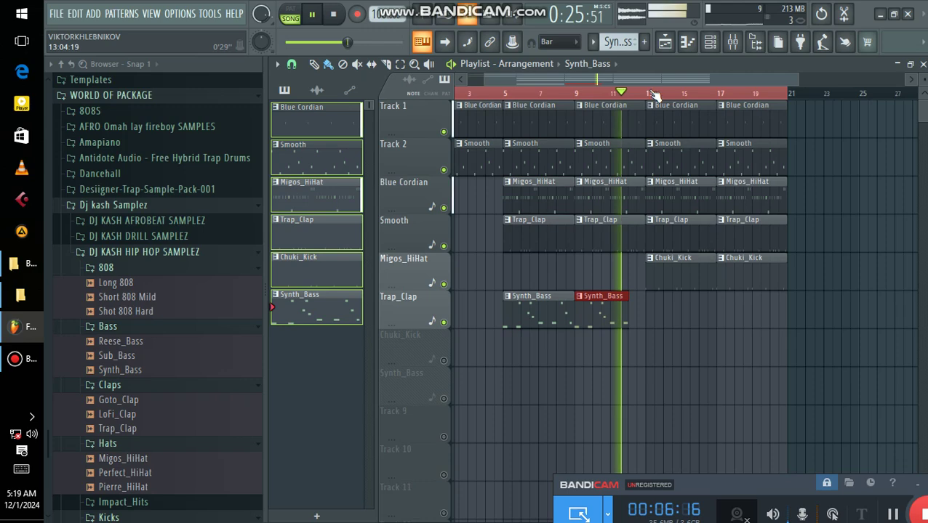
Trim the short tail of the bar 9 Synth_Bass clip so it ends exactly at bar 12
scroll(647, 94, up, 5)
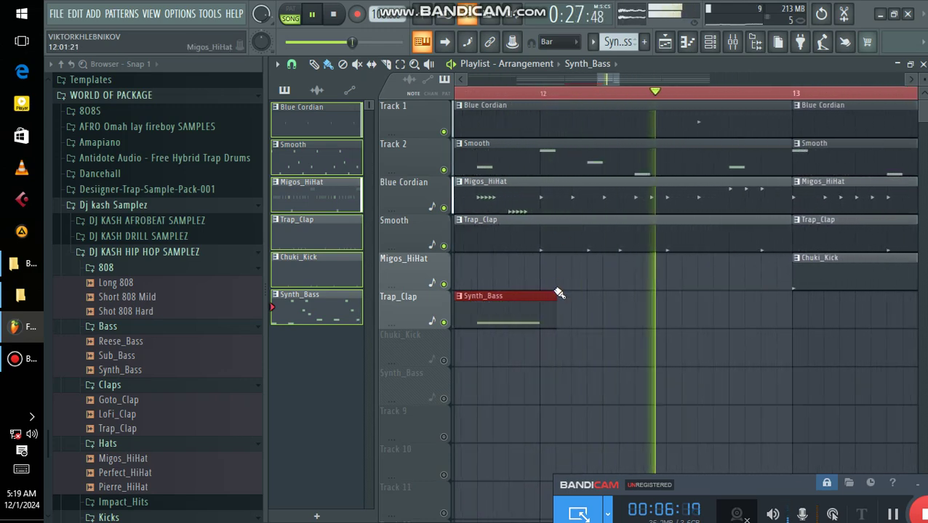
double_click(552, 304)
click(665, 48)
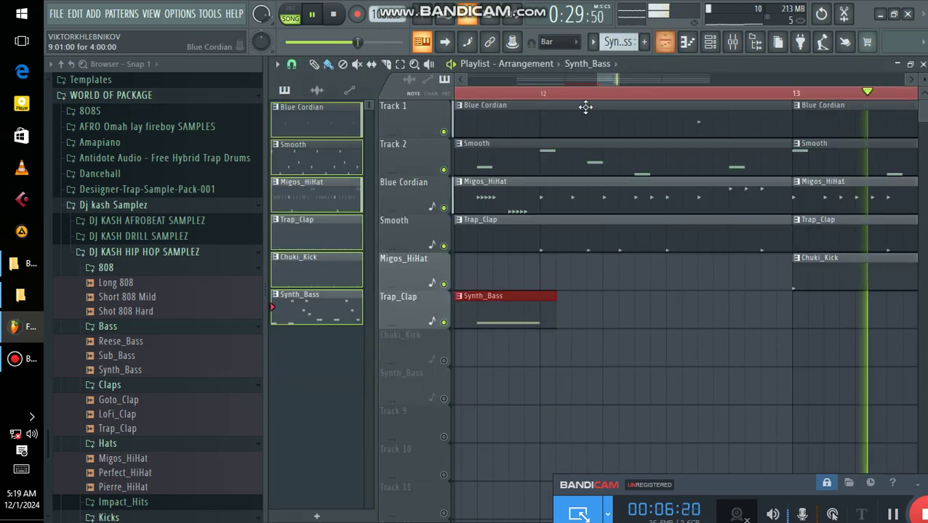
drag(581, 300, 550, 321)
right_click(545, 324)
Restart playback from bar 1, unmute the Synth_Bass clip at bar 9, and switch back to the Draw tool
key(space)
scroll(630, 98, down, 8)
scroll(628, 97, down, 3)
key(space)
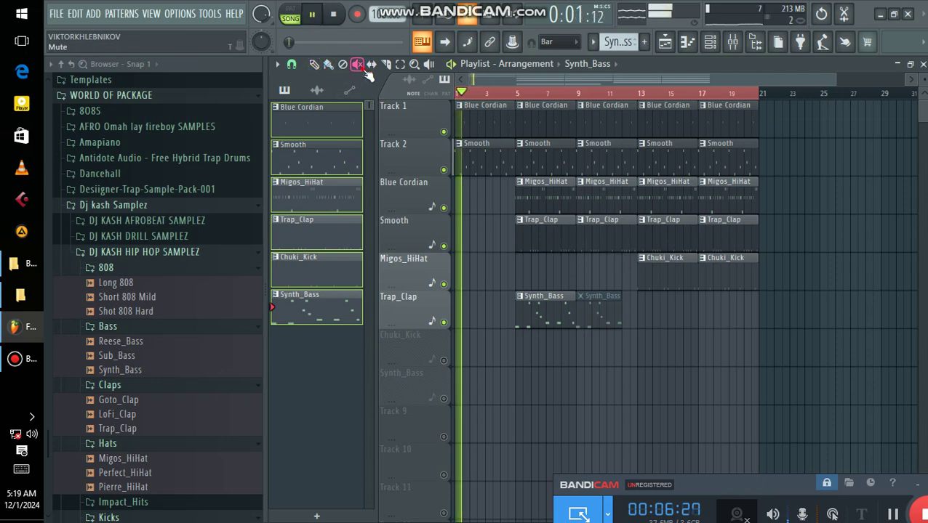
click(606, 306)
click(315, 65)
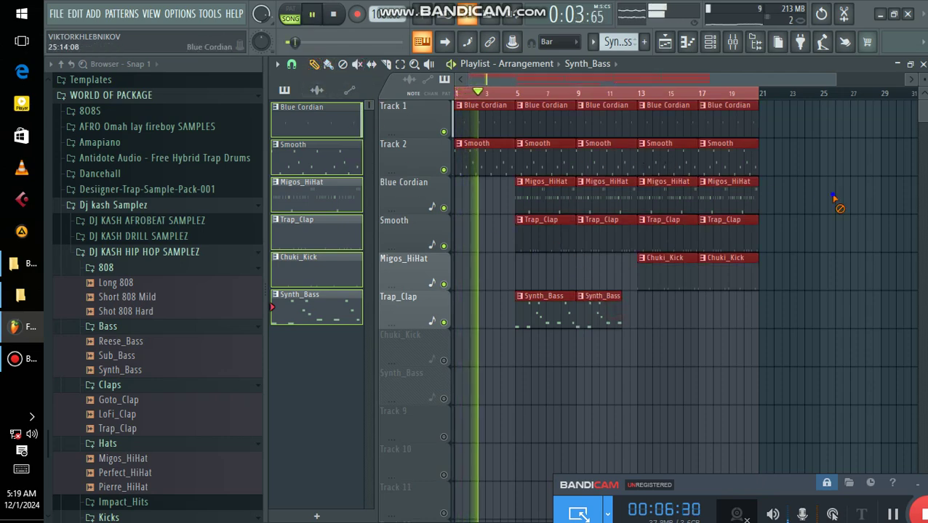
Select all clips in bars 13 to 20 and copy them to start at bar 21, with playback stopped
drag(825, 365, 645, 102)
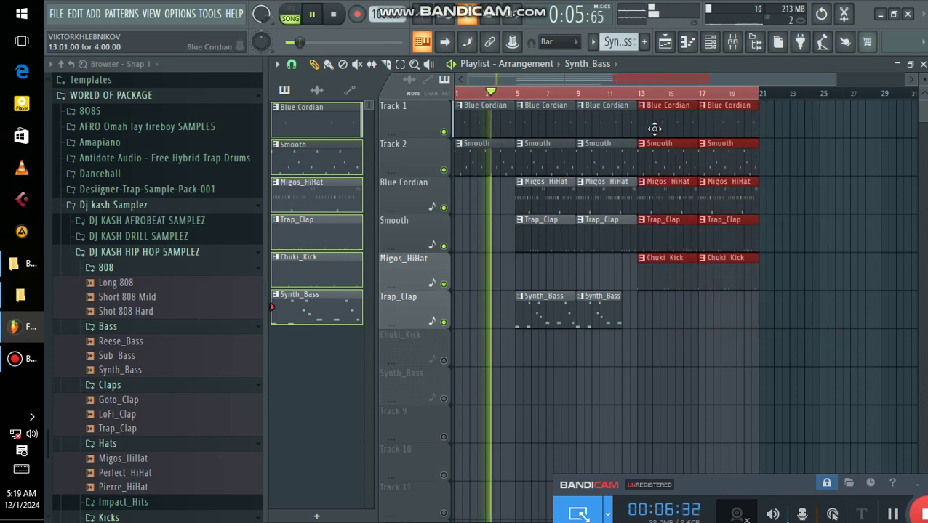
key(ctrl+b)
key(ctrl+z)
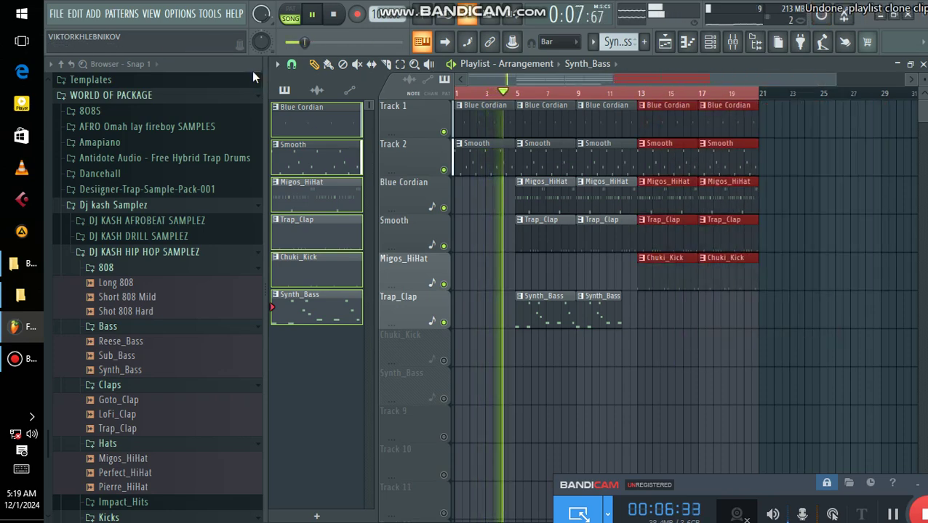
click(291, 64)
click(319, 104)
key(space)
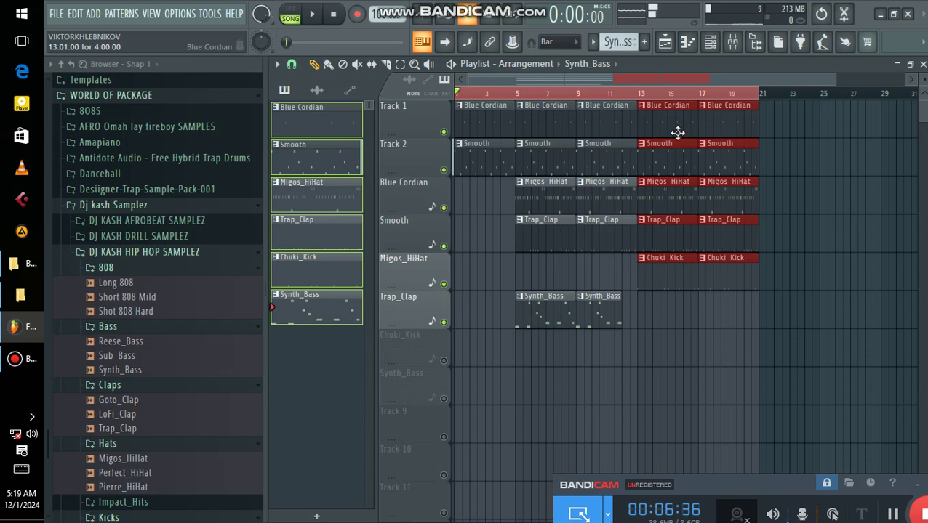
drag(674, 122, 795, 118)
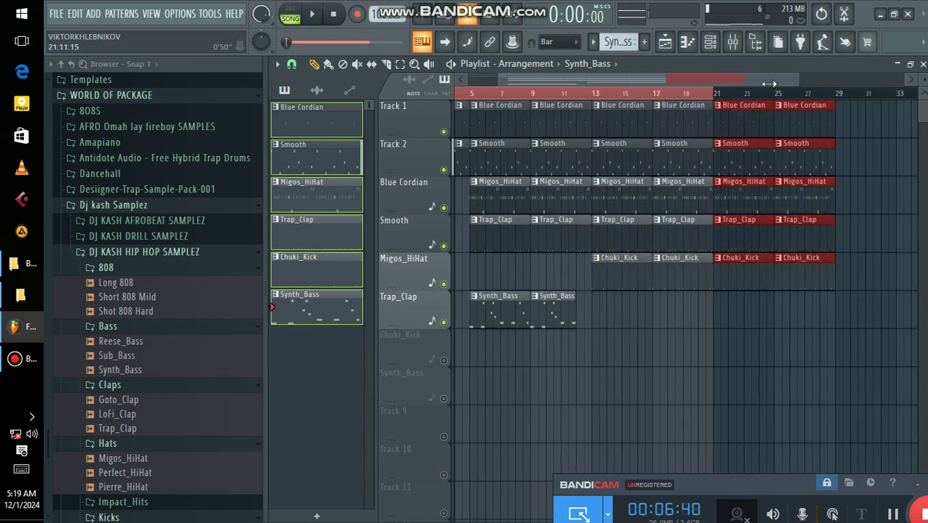
Extend the playlist time selection over all clips up to bar 29 and deselect the clips
key(ctrl+shift+s)
click(457, 13)
key(ctrl+a)
right_click(822, 184)
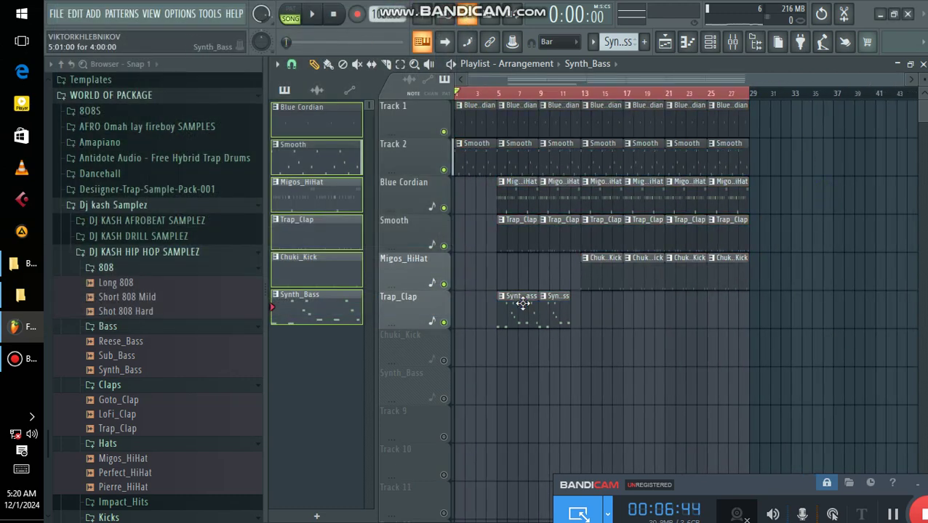
Copy the full-length Synth_Bass clip to bars 21 and 25 on the same track
drag(518, 298, 697, 344)
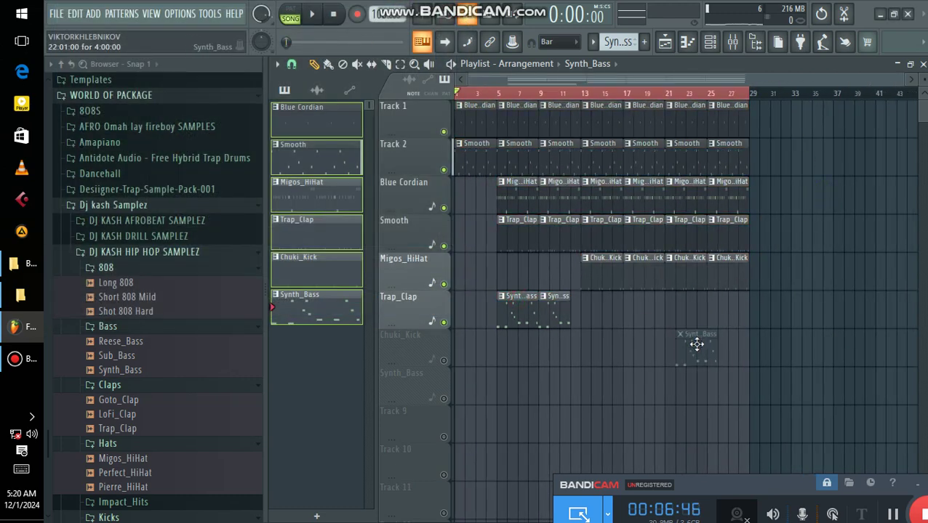
drag(687, 298, 734, 309)
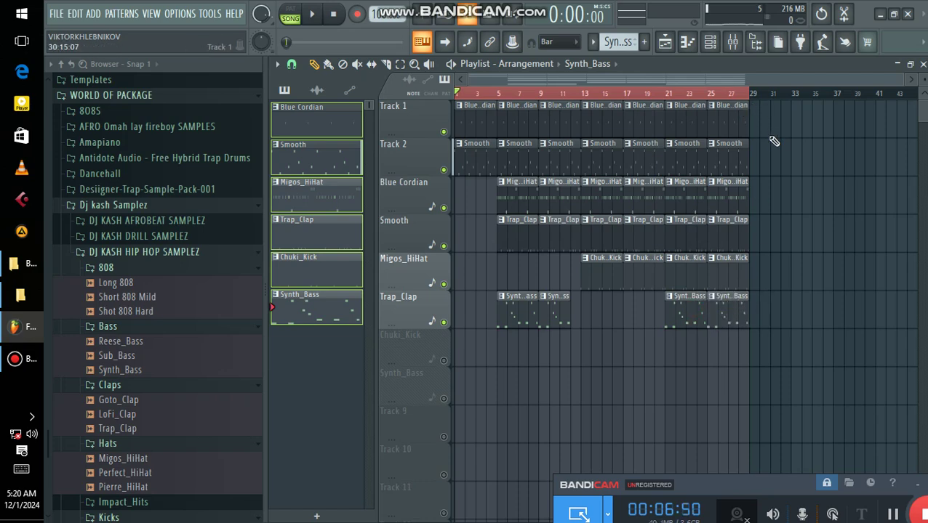
Place the vybe809Cymbal2 sample at bars 5 and 13 on the empty Chuki_Kick track and unmute that track
scroll(138, 311, up, 10)
key(space)
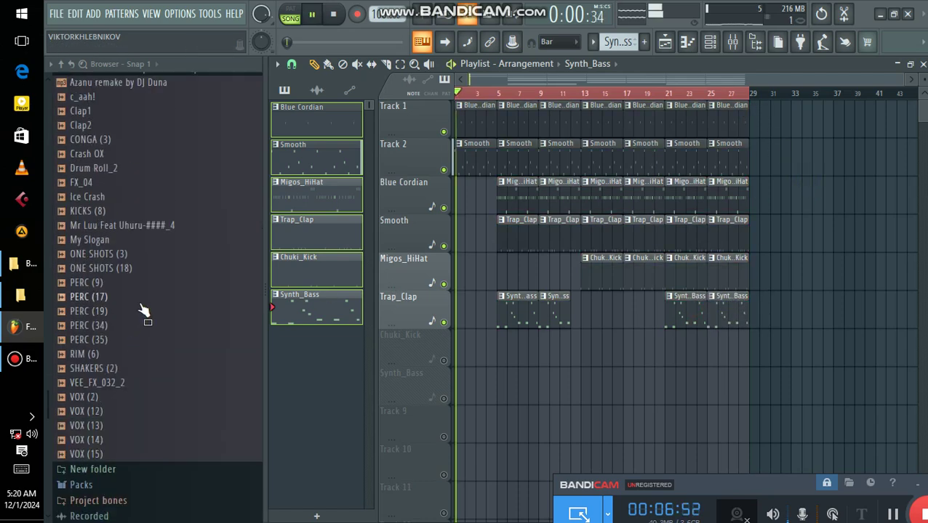
scroll(143, 311, up, 10)
key(space)
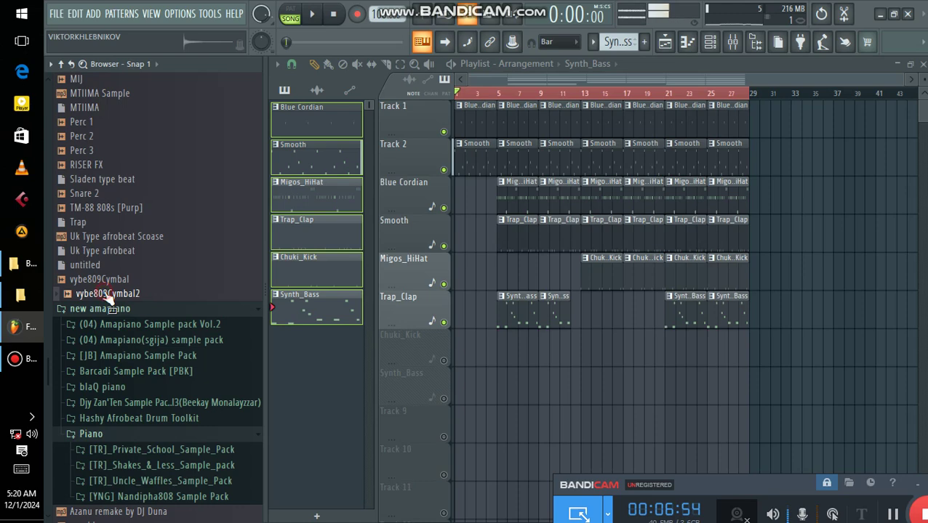
drag(109, 290, 547, 387)
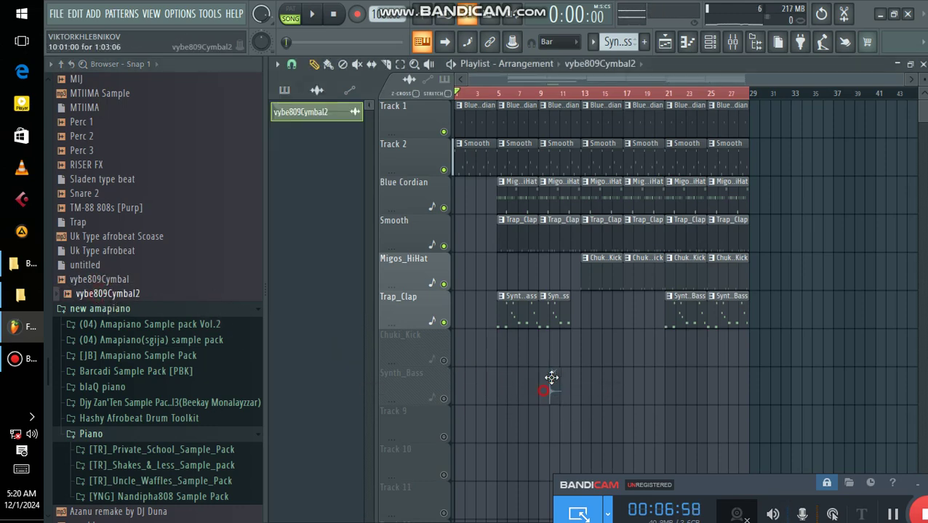
click(439, 362)
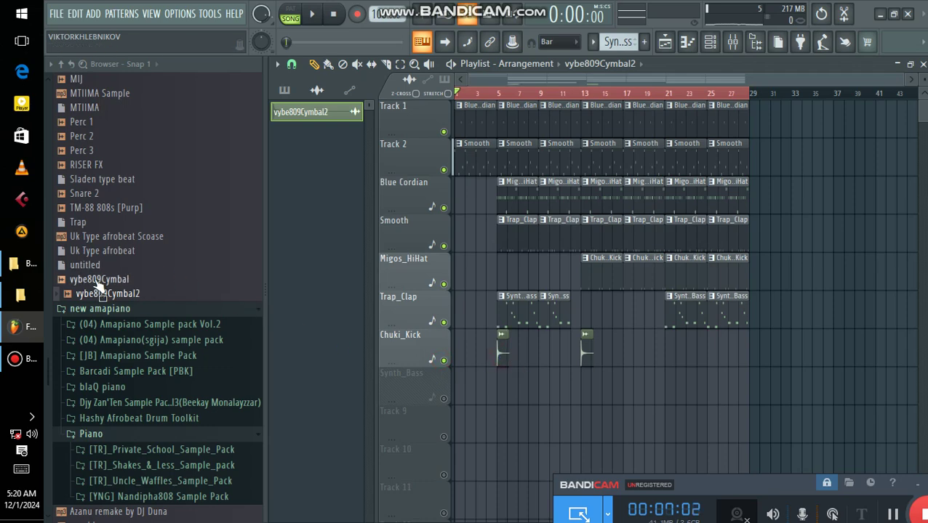
Place the vybe809Cymbal sample at bar 10 on the empty Synth_Bass track and unmute that track
drag(96, 282, 467, 374)
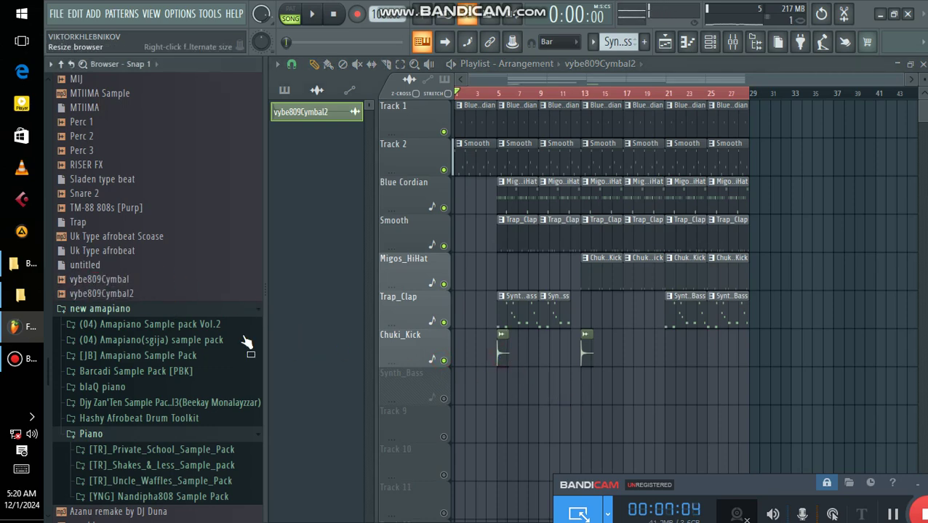
drag(101, 281, 553, 377)
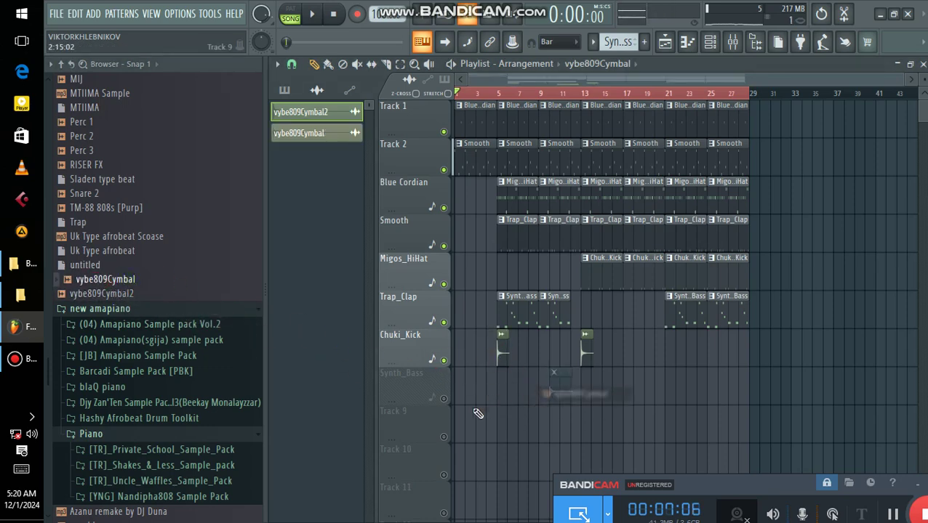
click(443, 399)
double_click(562, 390)
right_click(809, 388)
scroll(578, 195, down, 3)
scroll(618, 297, up, 3)
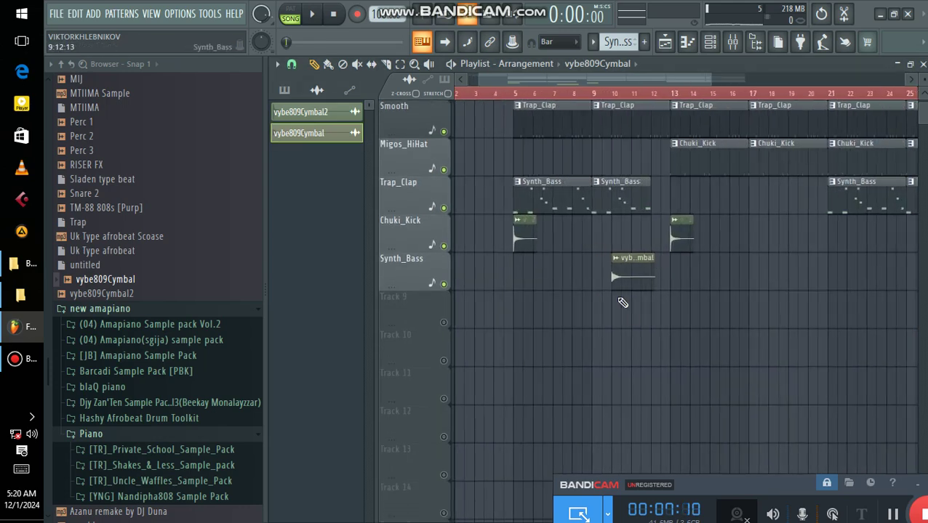
Reverse the vybe809Cymbal sample in its audio clip settings and close the settings window
double_click(636, 277)
right_click(825, 274)
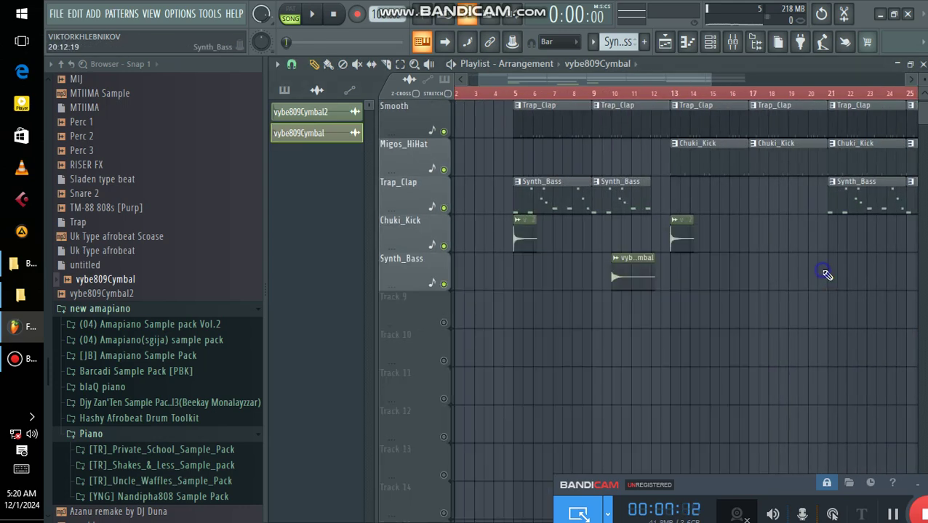
double_click(644, 258)
click(587, 391)
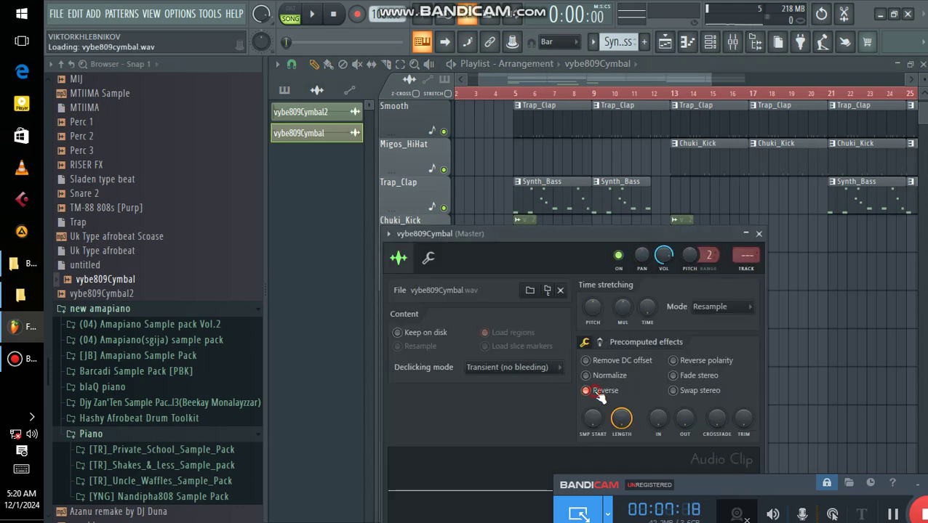
click(758, 235)
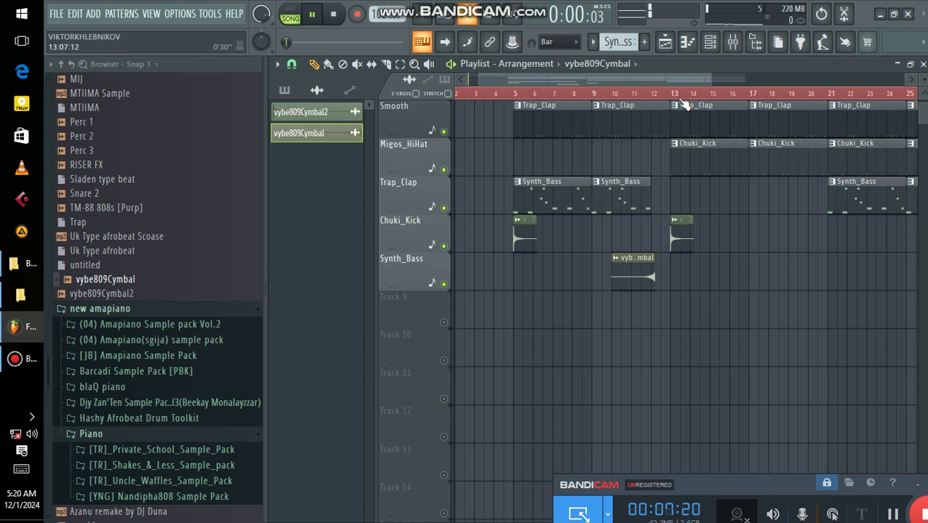
Turn off playlist snapping and move the reversed vybe809Cymbal clip so it ends at bar 13
scroll(684, 104, up, 4)
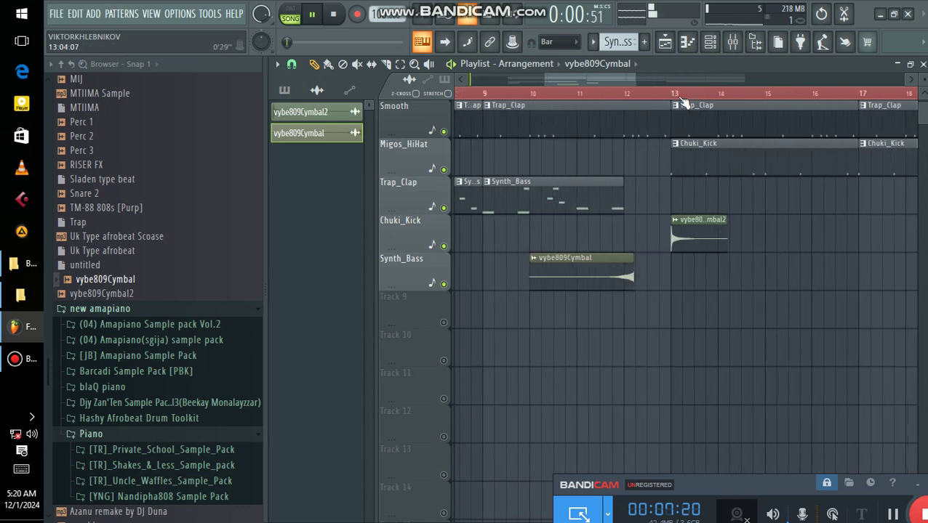
click(291, 64)
click(314, 131)
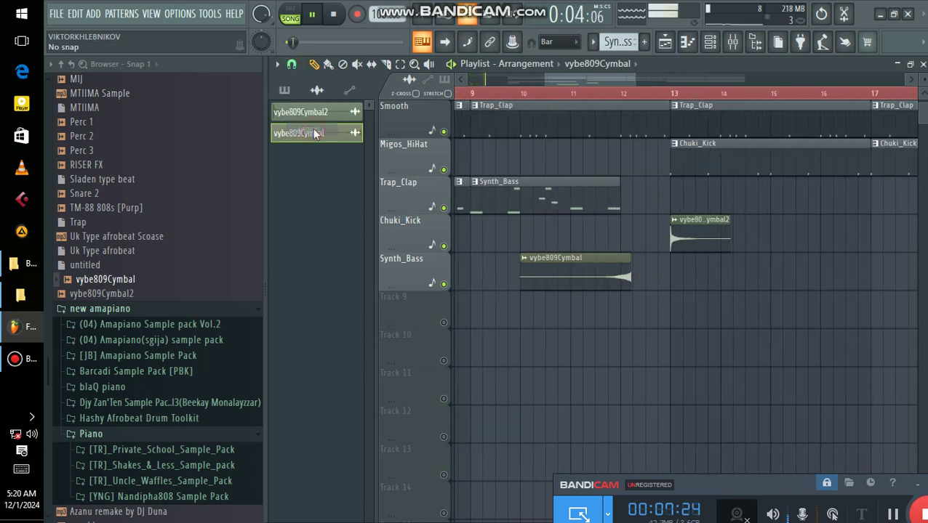
drag(616, 263, 653, 262)
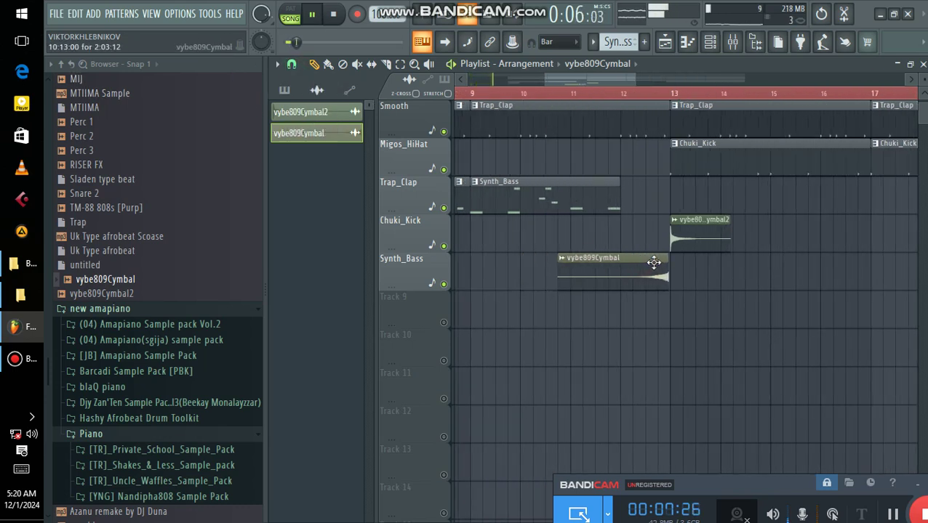
scroll(655, 262, up, 5)
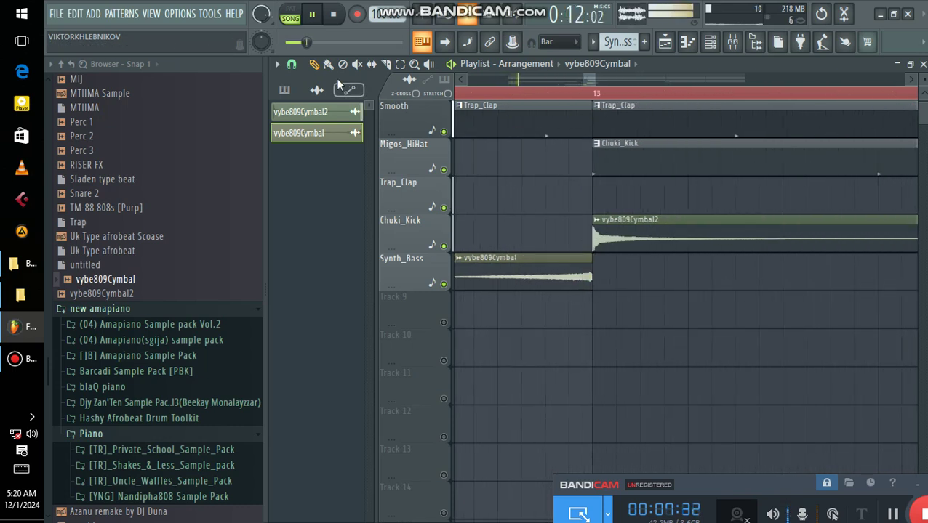
Turn playlist snapping back on and copy the vybe809Cymbal2 clip from bar 13 to bar 21
click(291, 65)
click(304, 110)
key(ctrl+a)
scroll(581, 218, down, 6)
click(717, 351)
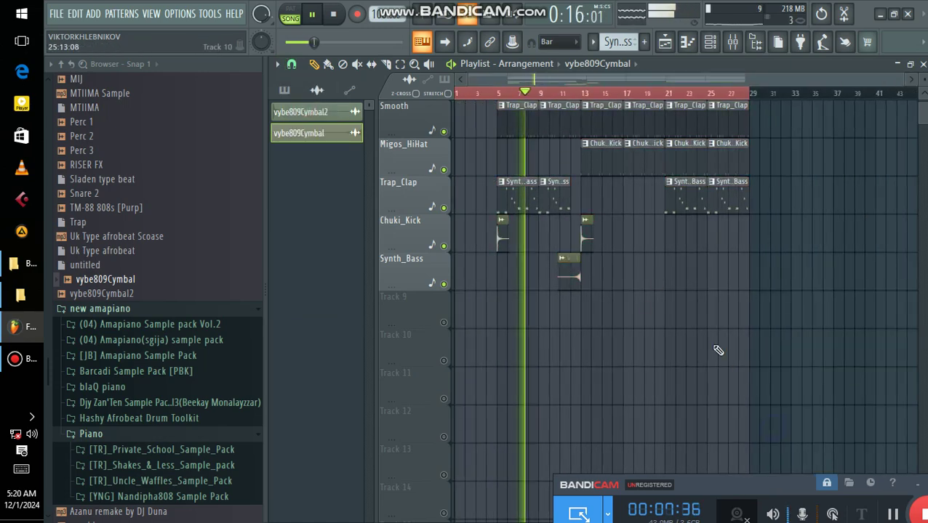
click(292, 64)
click(304, 111)
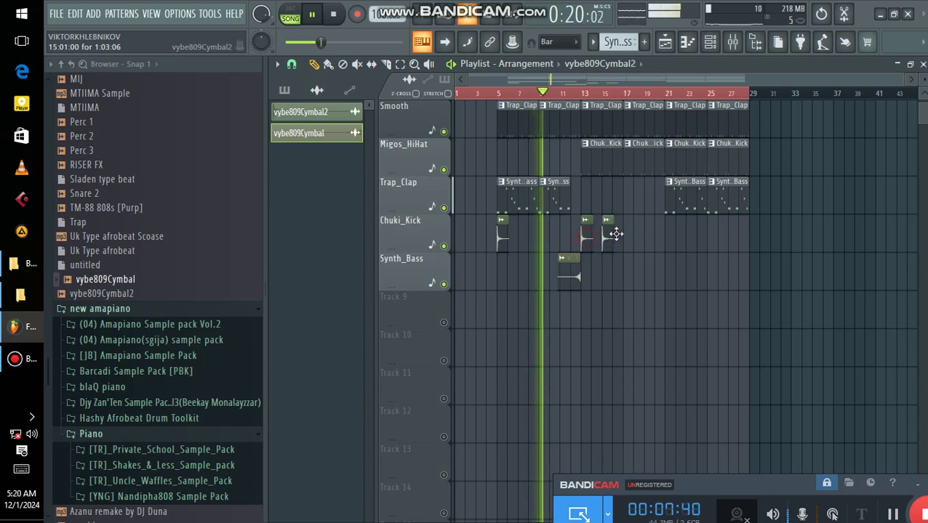
click(670, 233)
Copy the pattern clips in bars 21 to 28 to start at bar 29 and extend the time selection to bar 37
scroll(719, 269, up, 3)
drag(783, 316, 755, 143)
double_click(758, 96)
scroll(759, 96, down, 1)
ctrl+click(840, 237)
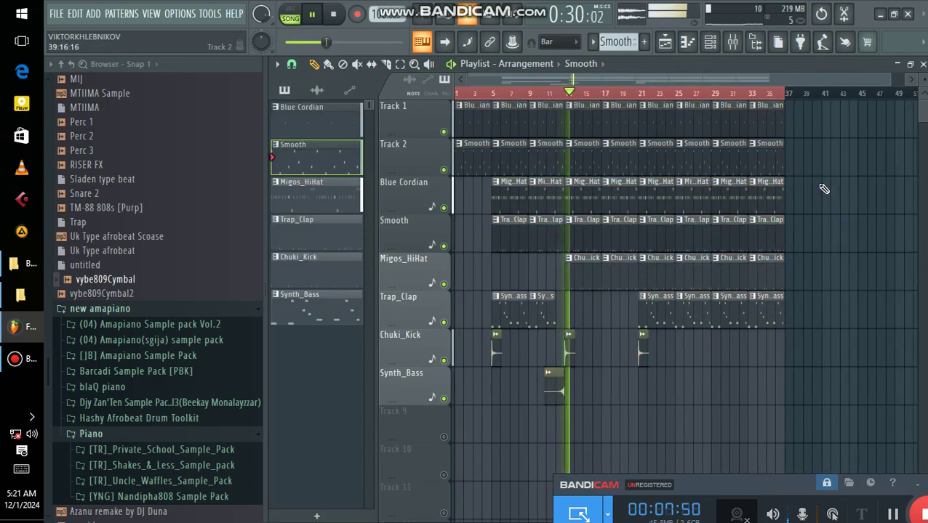
Copy the reversed vybe809Cymbal clip along its track so the copy ends at bar 29
drag(553, 392, 706, 396)
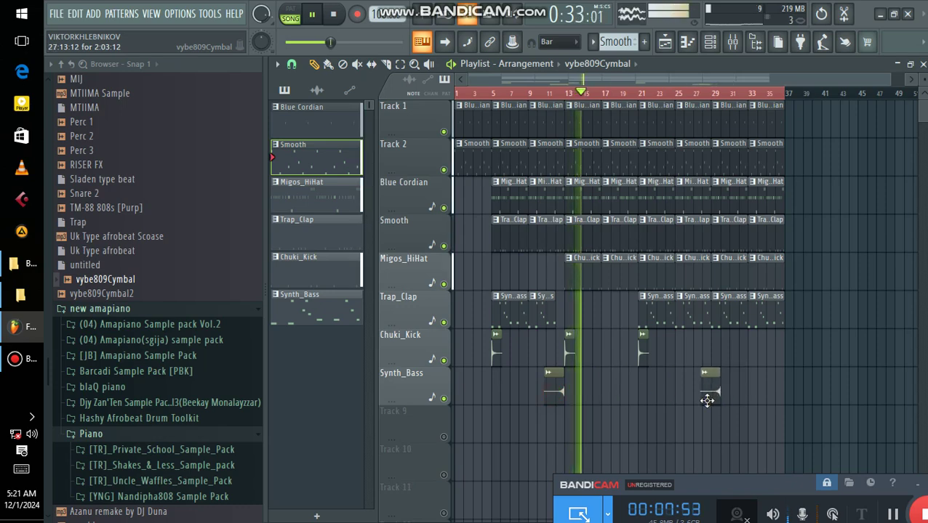
Delete the Blue Cordian, Migos_HiHat, Trap_Clap and Chuki_Kick clips at bars 29 and 33
right_click(737, 270)
right_click(738, 236)
right_click(738, 198)
right_click(765, 198)
right_click(774, 236)
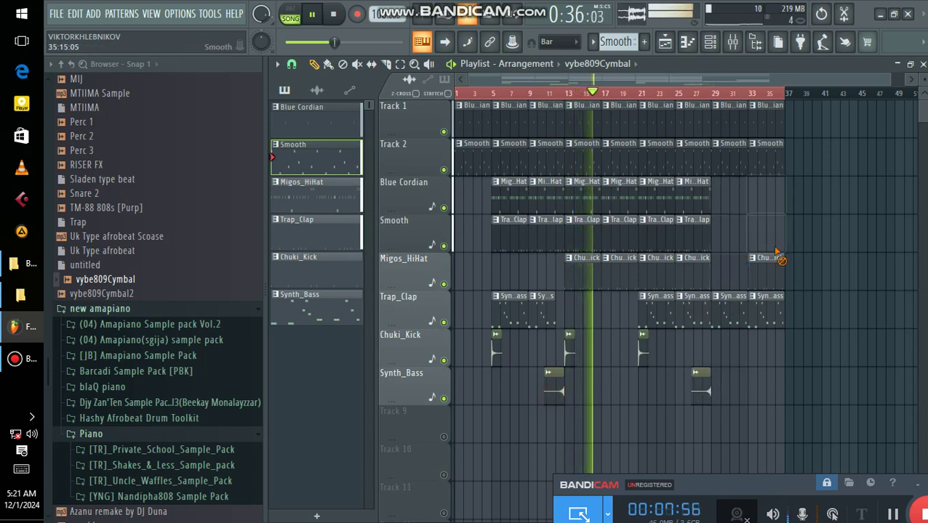
right_click(774, 260)
right_click(735, 125)
right_click(770, 128)
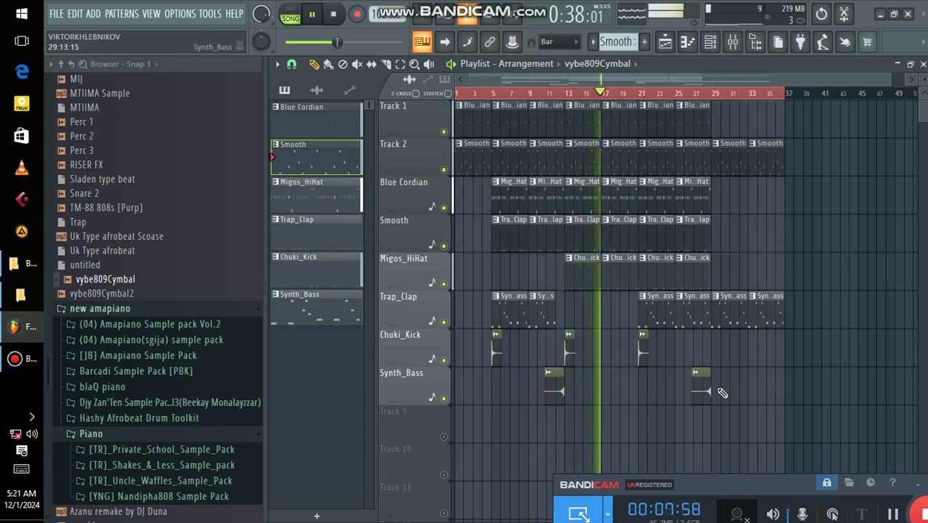
Copy the vybe809Cymbal2 clip from bar 21 to bars 23, 25, 27 and 29
drag(640, 357, 725, 361)
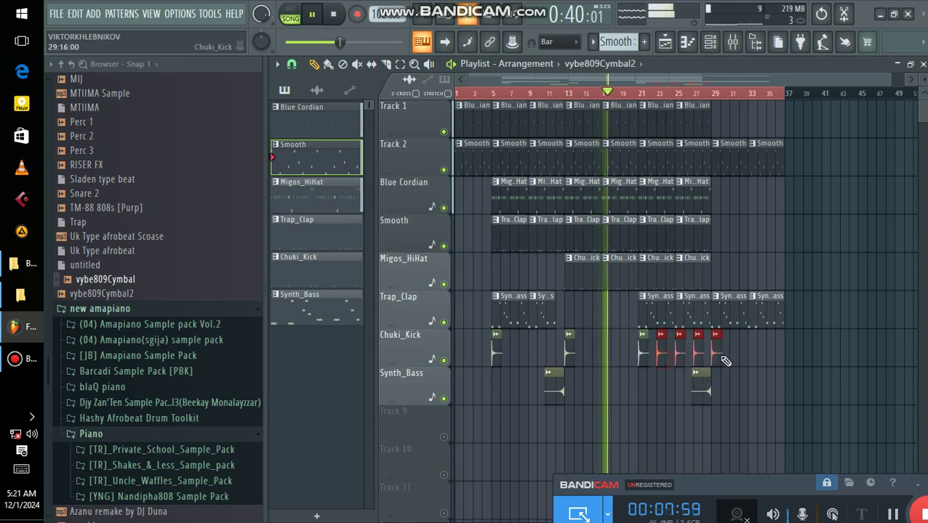
Delete the vybe809Cymbal2 clips at bars 23, 25 and 27
right_click(698, 356)
right_click(679, 356)
right_click(660, 356)
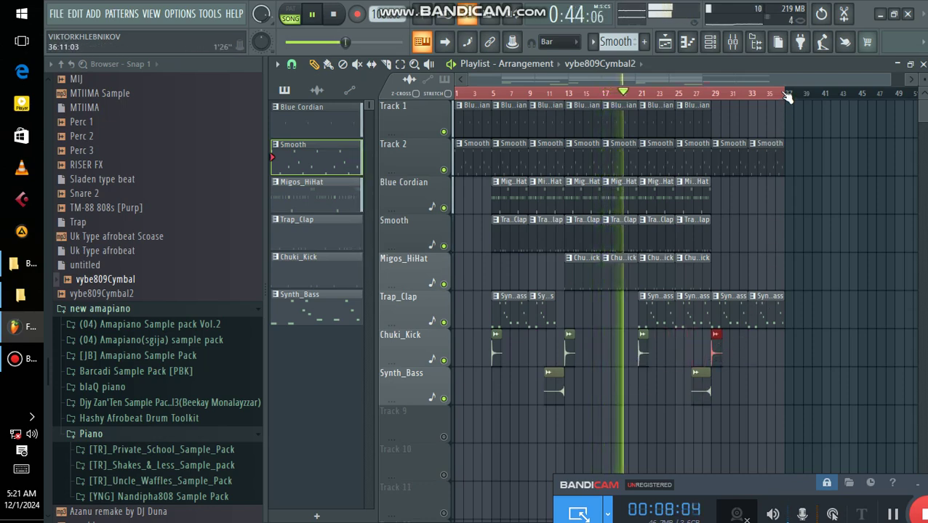
scroll(788, 100, up, 3)
click(720, 349)
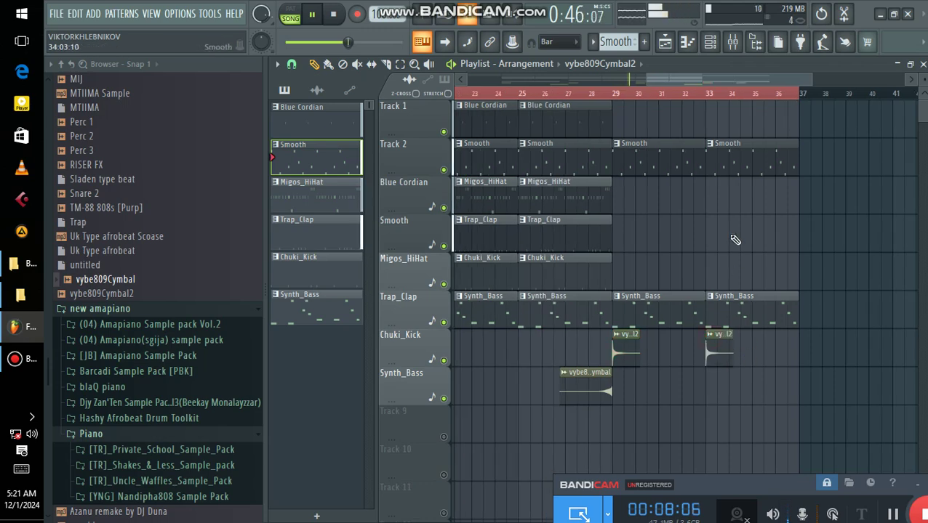
right_click(718, 355)
scroll(753, 97, down, 3)
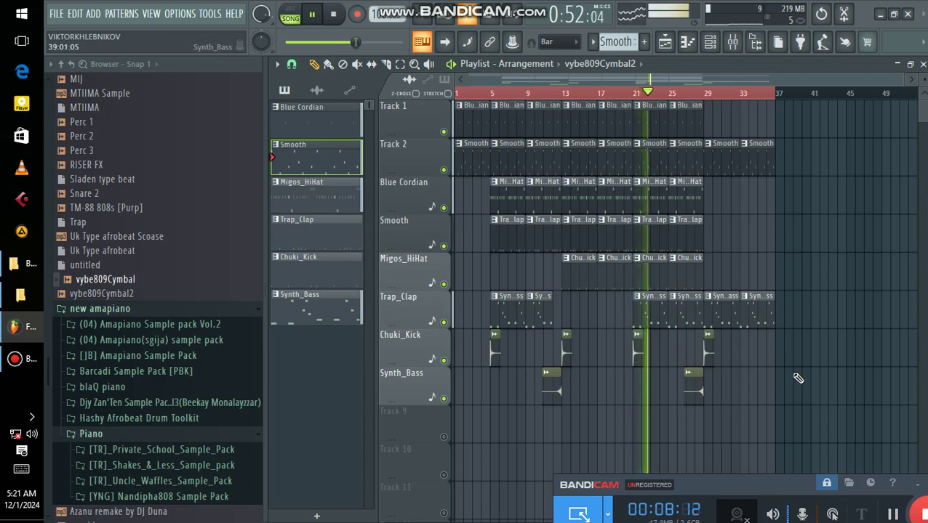
Set the vybe809Cymbal2 clip's channel volume to 75% and close its channel settings
double_click(637, 354)
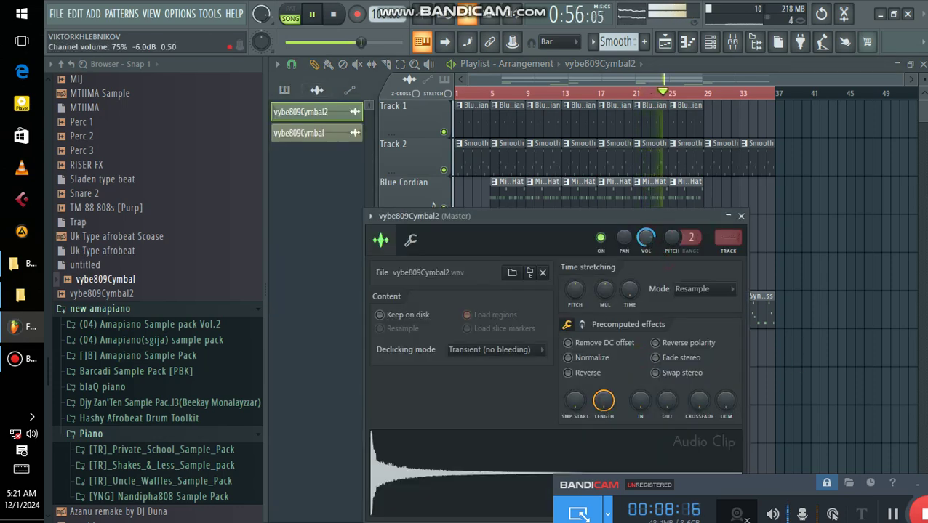
click(825, 245)
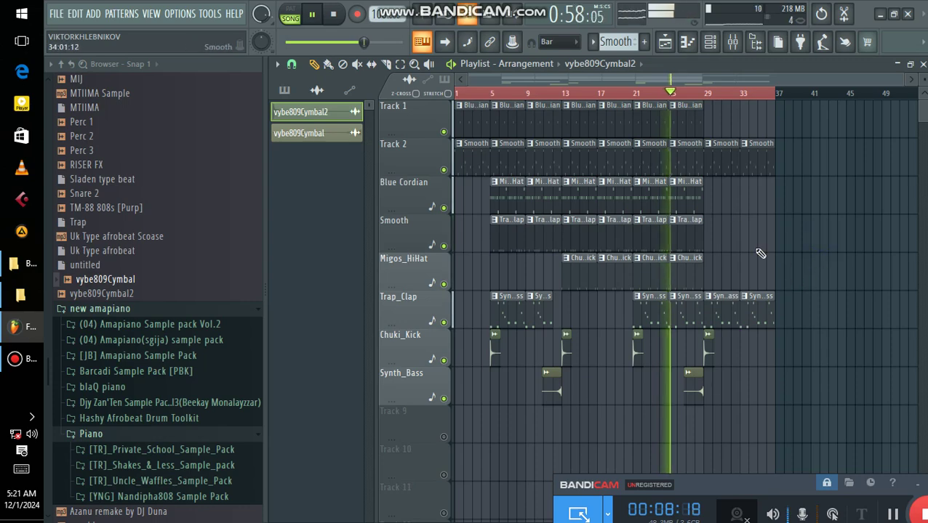
Copy all clips from bars 13 to 36 so the copies start at bar 37
right_click(565, 95)
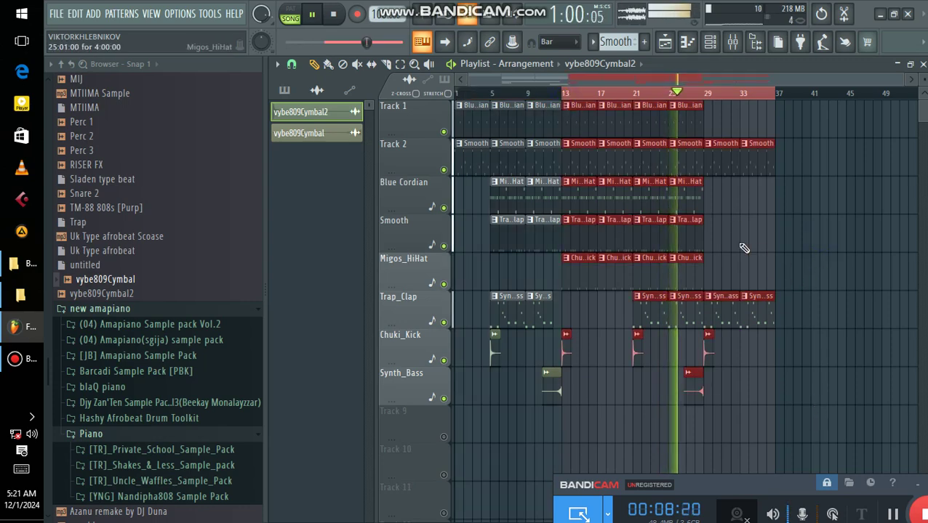
drag(849, 441, 784, 133)
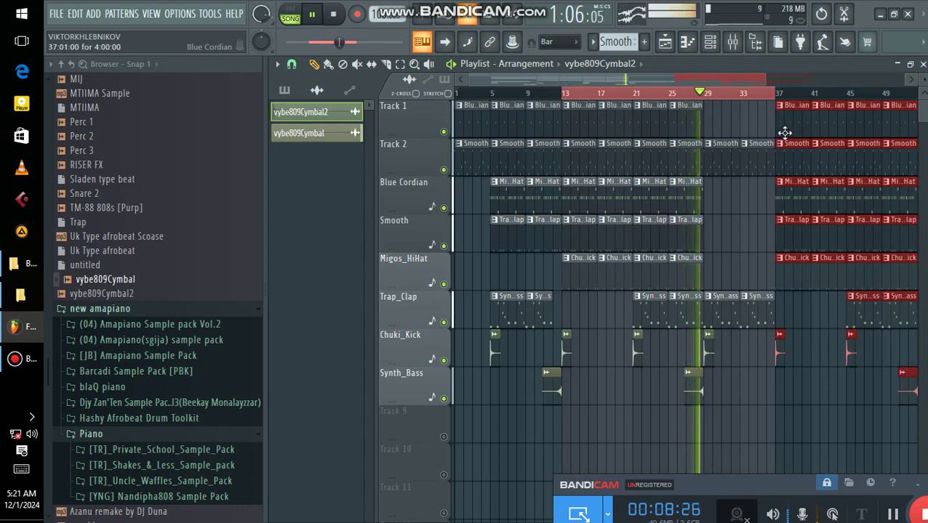
key(ctrl+a)
scroll(759, 99, up, 2)
scroll(756, 100, down, 2)
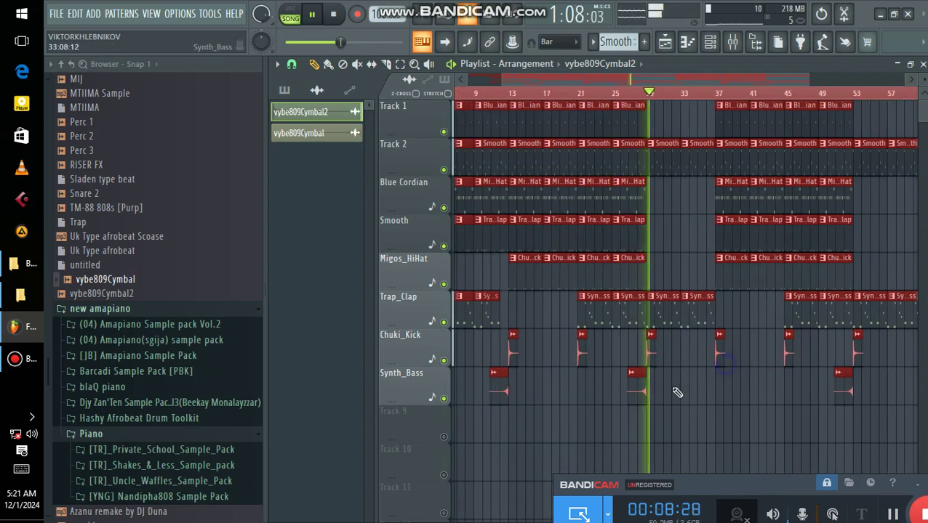
Place a copy of the reversed vybe809Cymbal clip along its track so it ends at bar 37
right_click(676, 405)
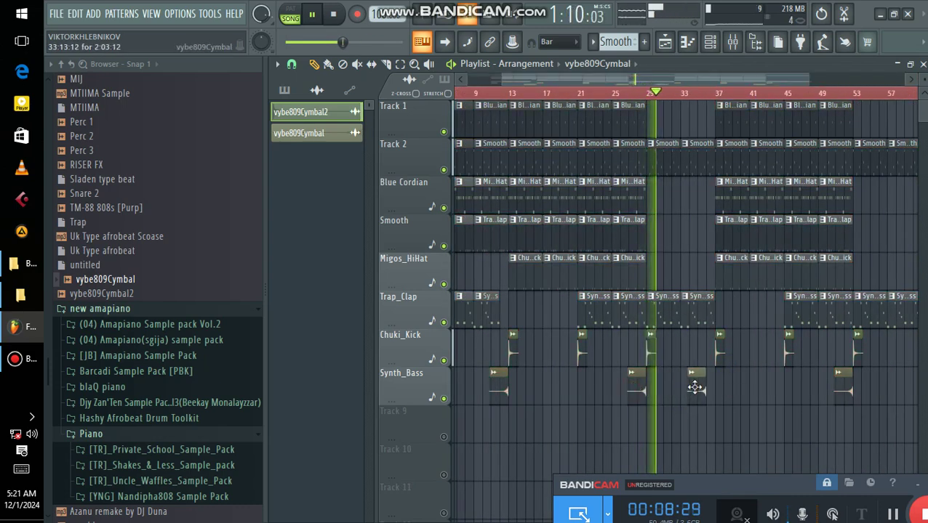
key(ctrl+a)
scroll(698, 100, down, 1)
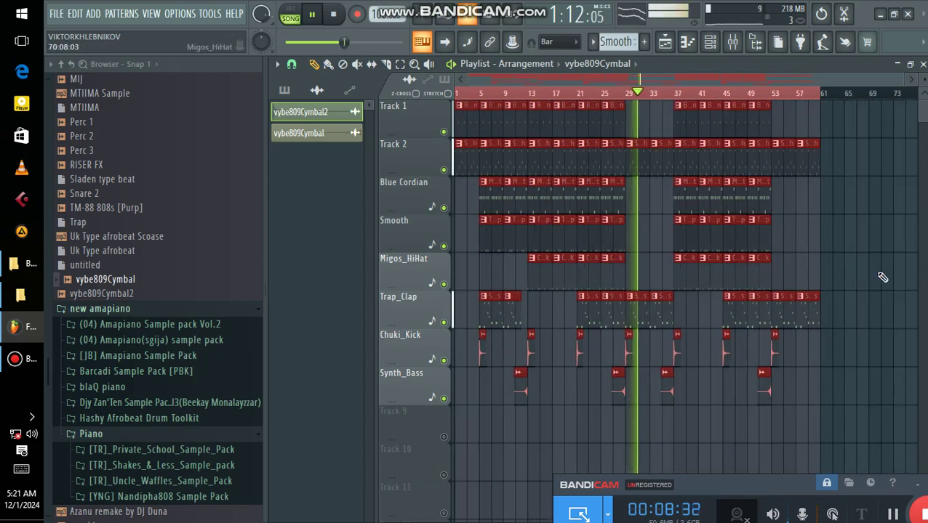
right_click(877, 273)
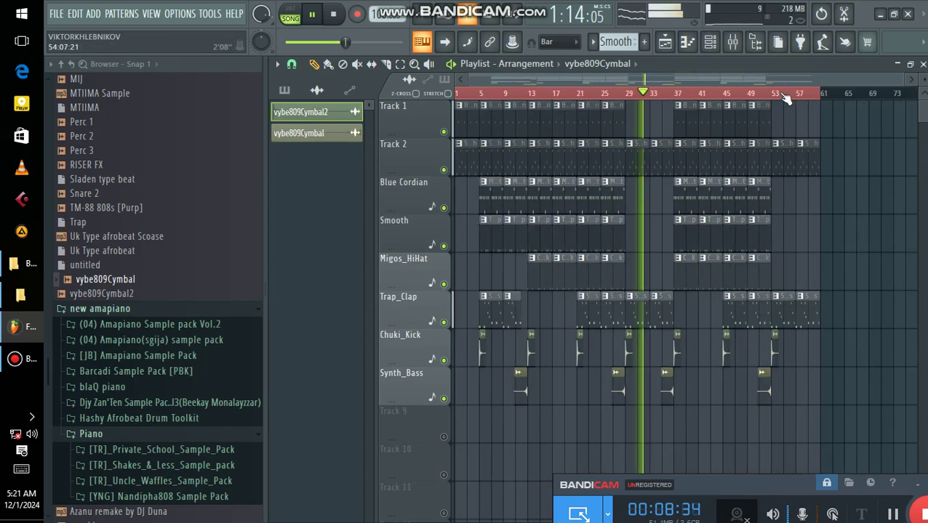
Review the clip layout around the transition at bar 37 and the copied section while the song plays, and stop playback
drag(924, 86, 925, 112)
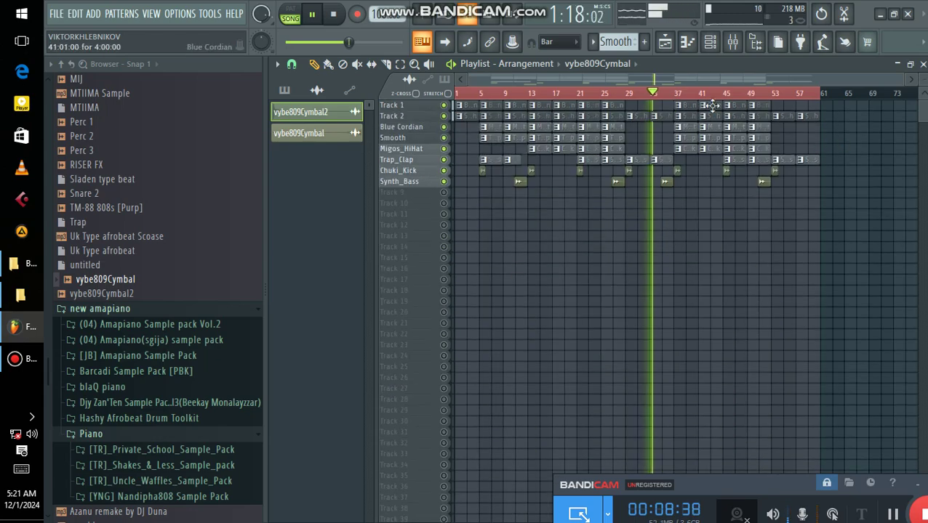
scroll(719, 114, up, 2)
scroll(694, 105, down, 3)
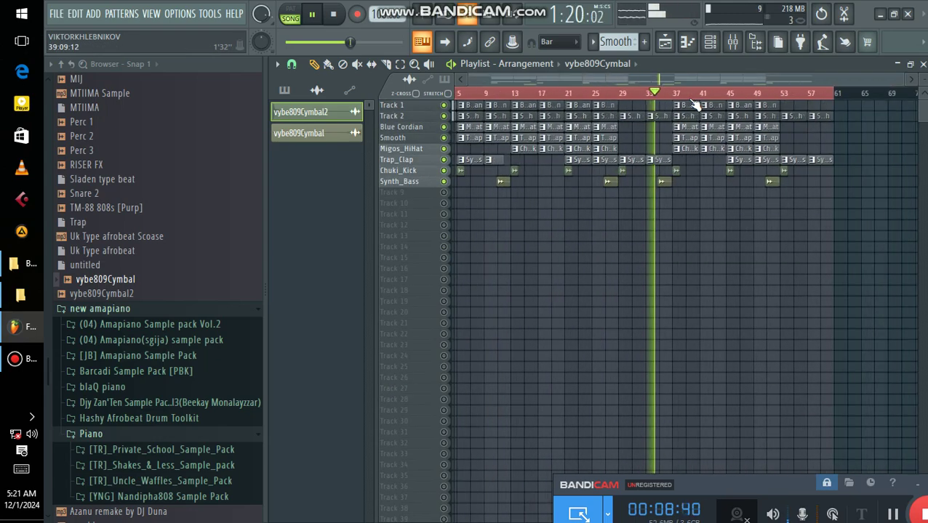
mouse_move(924, 93)
mouse_down()
mouse_move(924, 67)
mouse_move(924, 94)
mouse_up()
scroll(716, 102, up, 2)
scroll(698, 96, up, 2)
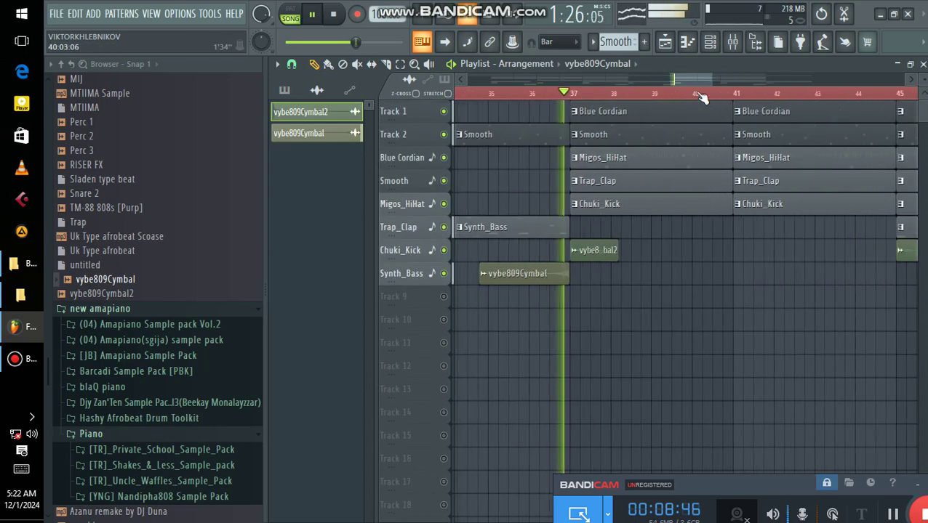
scroll(702, 96, down, 2)
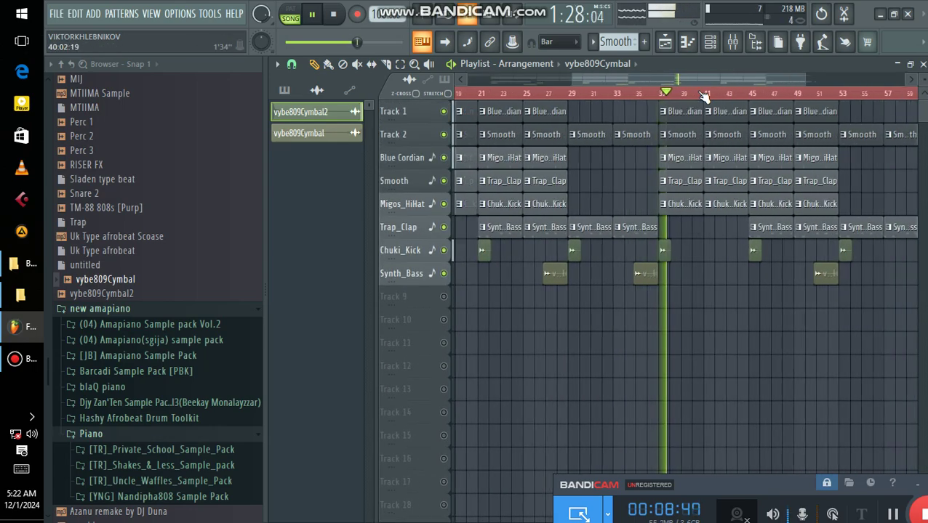
scroll(702, 97, down, 3)
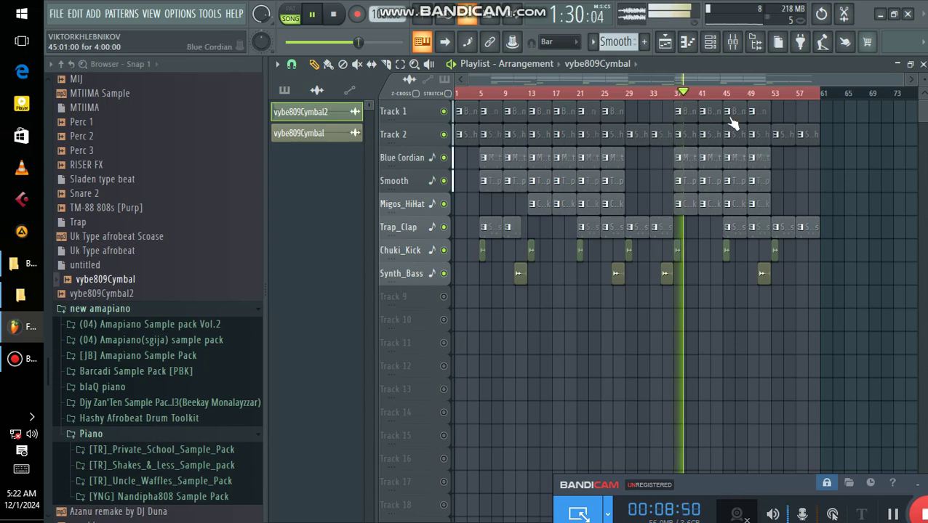
scroll(733, 97, up, 3)
scroll(734, 99, down, 3)
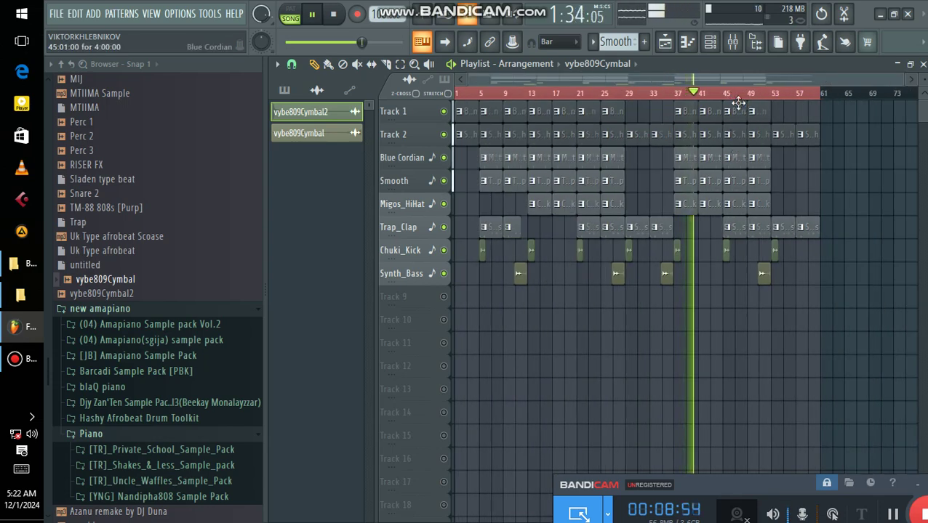
scroll(738, 104, up, 2)
drag(921, 93, 922, 78)
key(space)
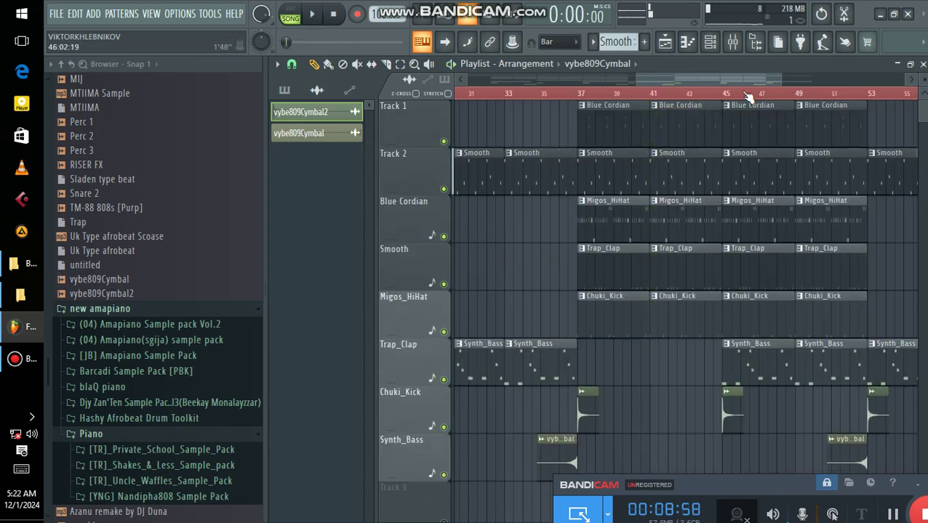
Play the song from about bar 42 through the transition at bar 45, stop playback and return to the song start
scroll(718, 100, down, 4)
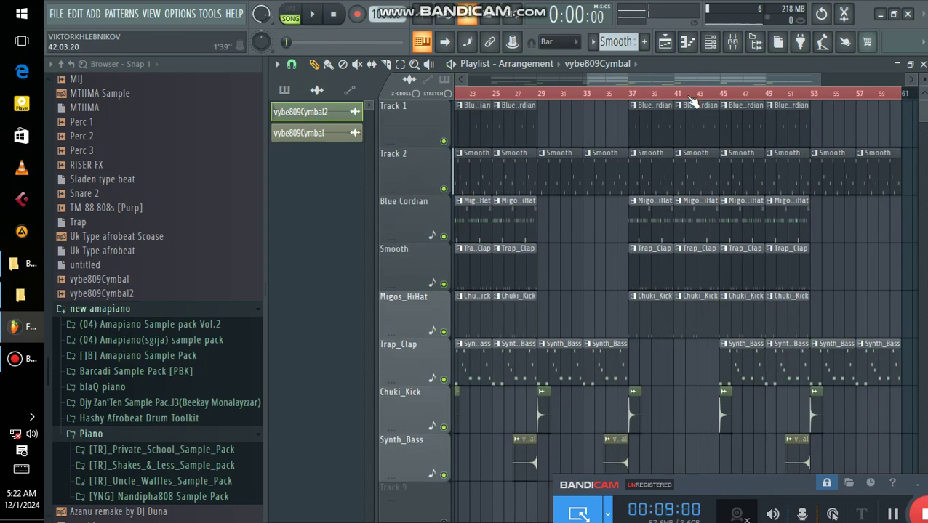
click(705, 93)
key(space)
scroll(725, 102, up, 3)
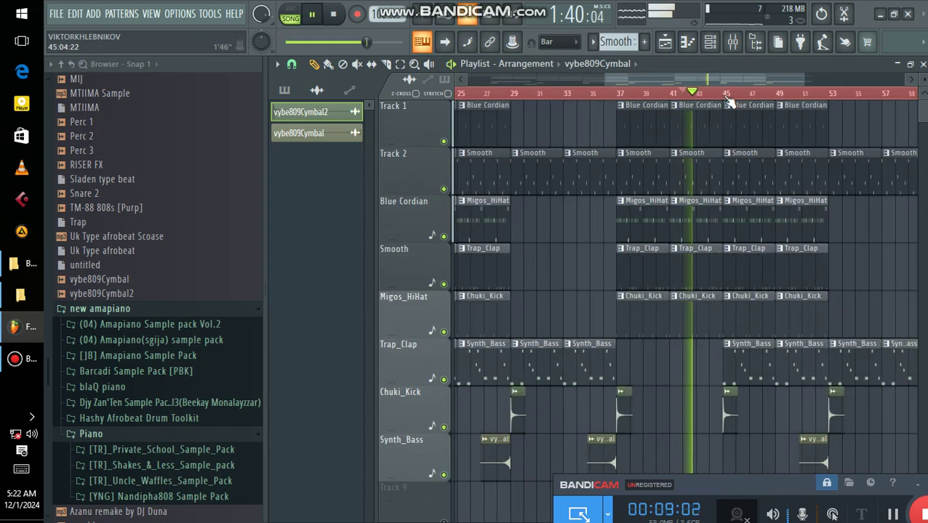
drag(923, 93, 923, 113)
scroll(760, 99, up, 2)
scroll(758, 100, down, 5)
scroll(756, 98, up, 6)
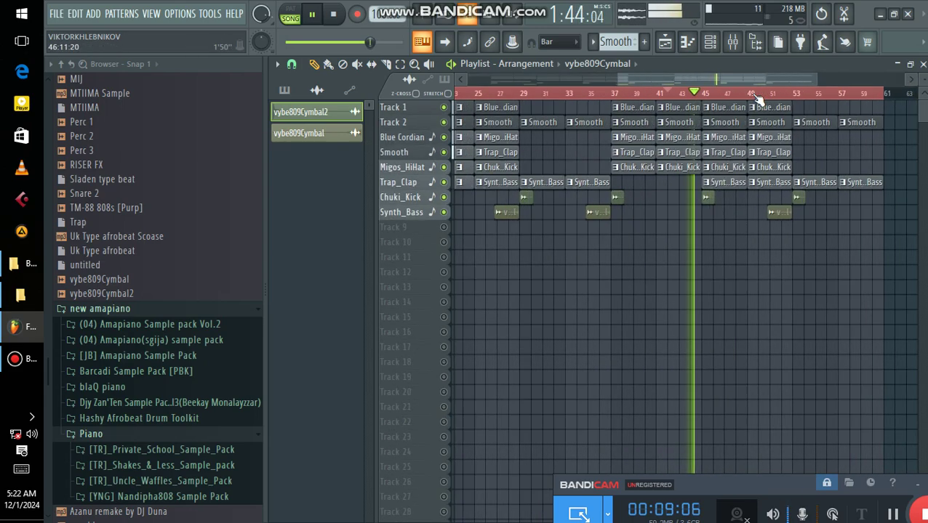
scroll(711, 100, down, 6)
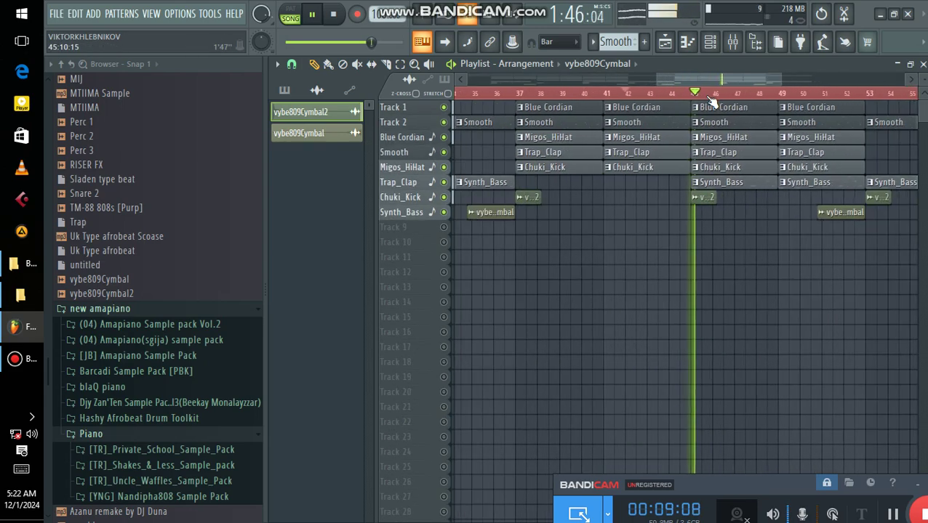
drag(709, 98, 555, 117)
key(space)
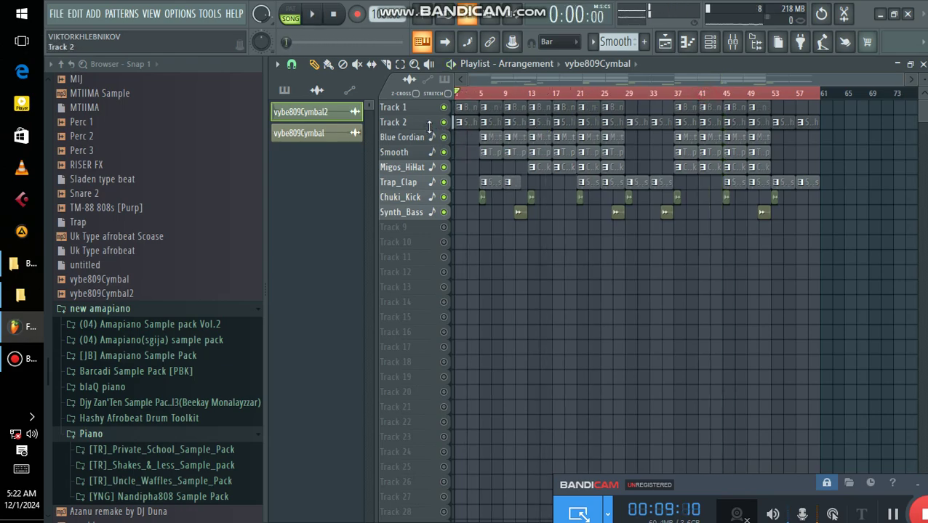
Load Fruity Soft Clipper into the Master track's tenth effect slot and briefly play the song through it
click(732, 44)
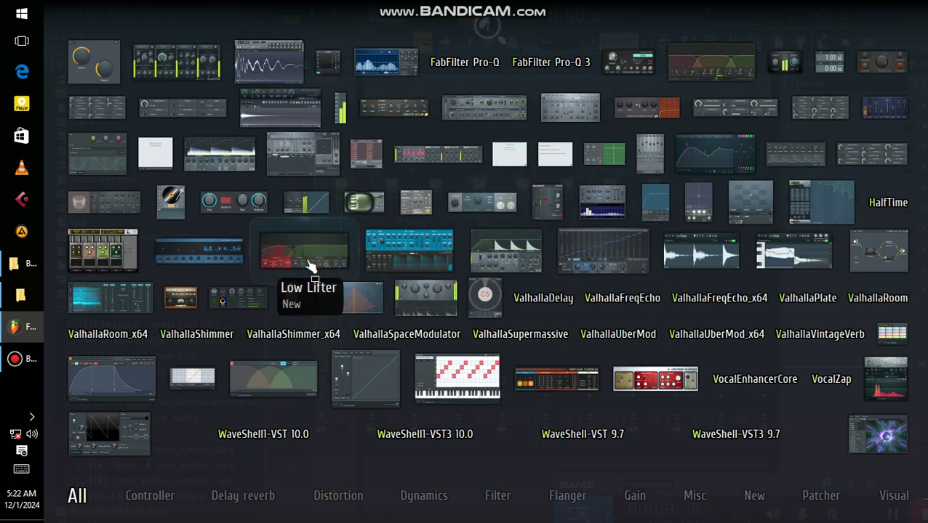
click(307, 218)
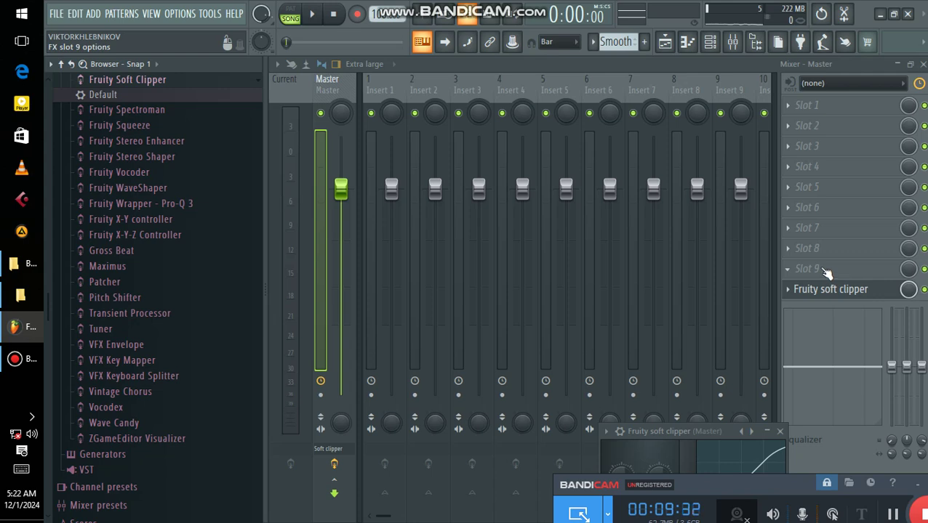
key(space)
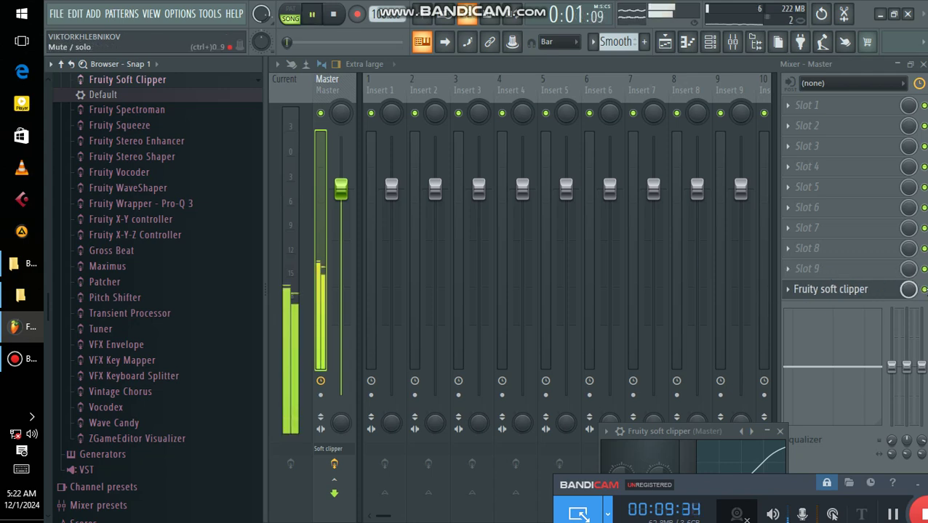
key(space)
Switch the Master's soft clipper off and back on, and play the song from bar 21 to check the sound and level
click(923, 289)
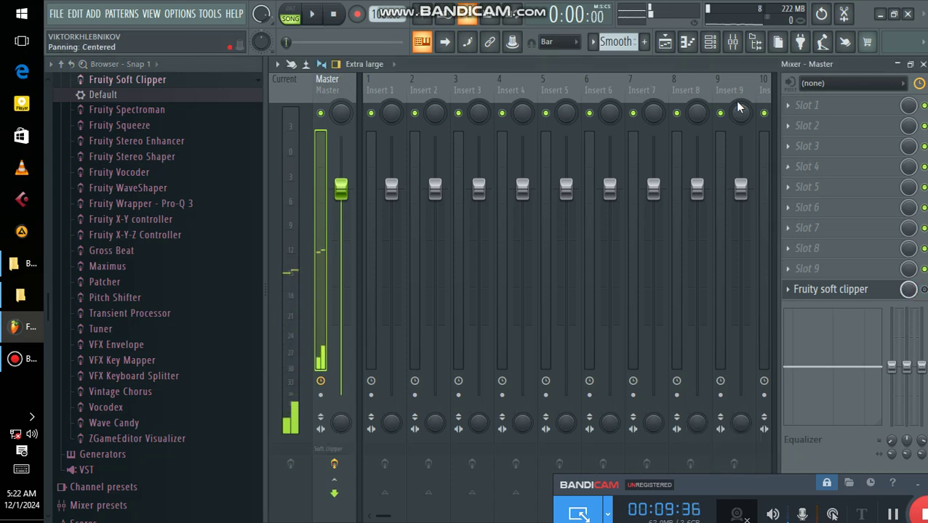
click(673, 48)
click(580, 94)
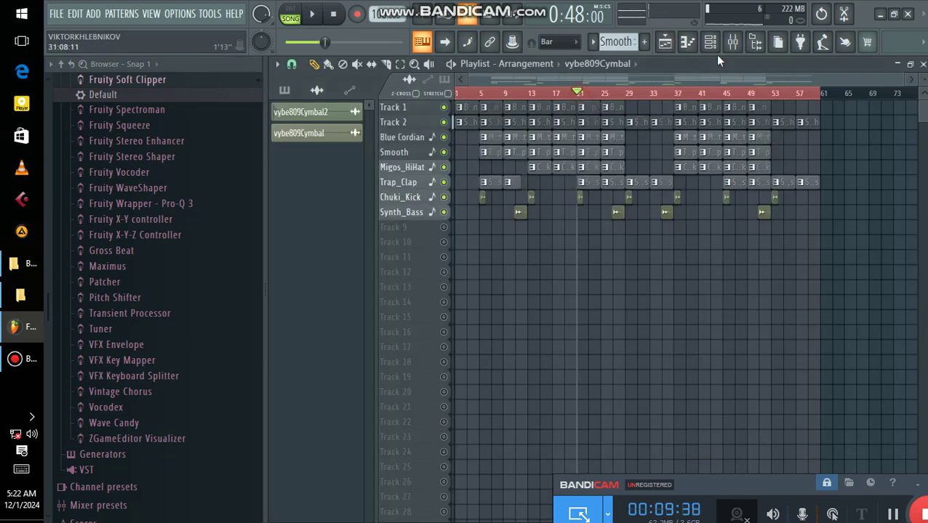
right_click(743, 46)
click(737, 45)
click(736, 45)
click(735, 45)
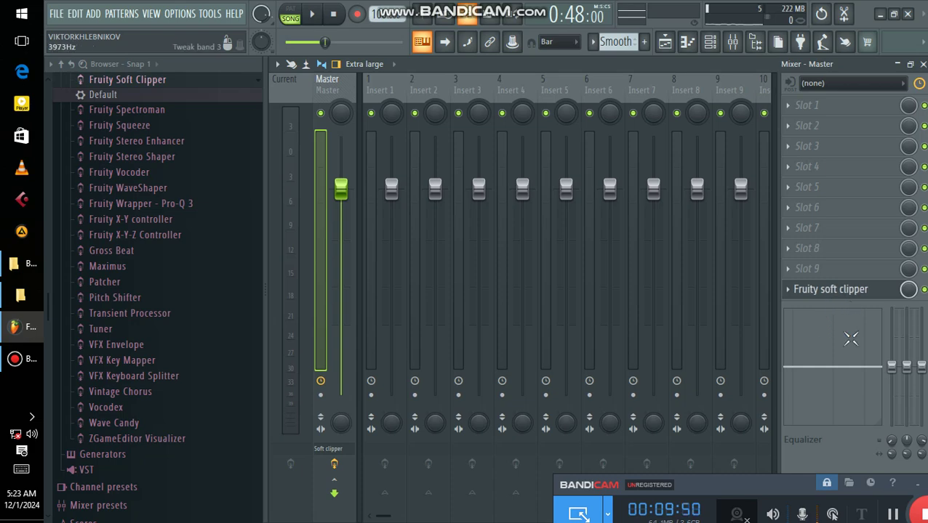
key(space)
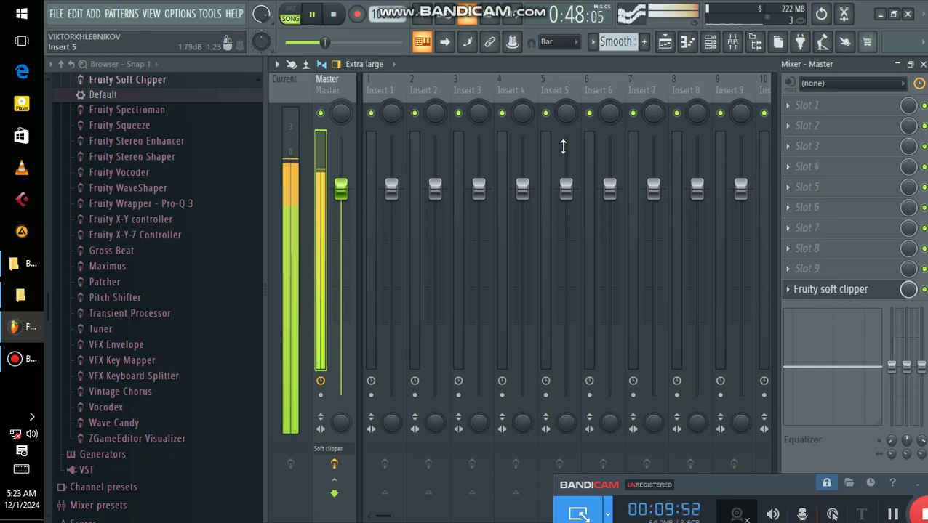
click(665, 42)
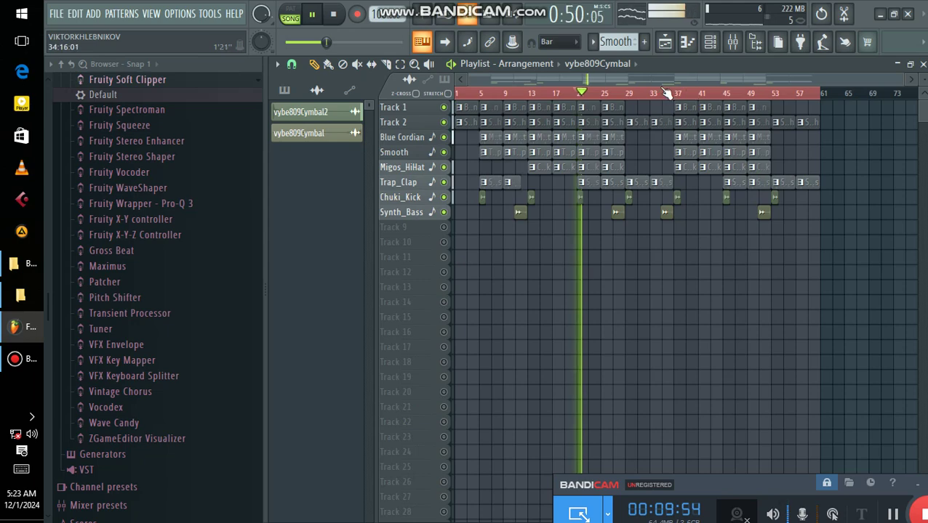
key(space)
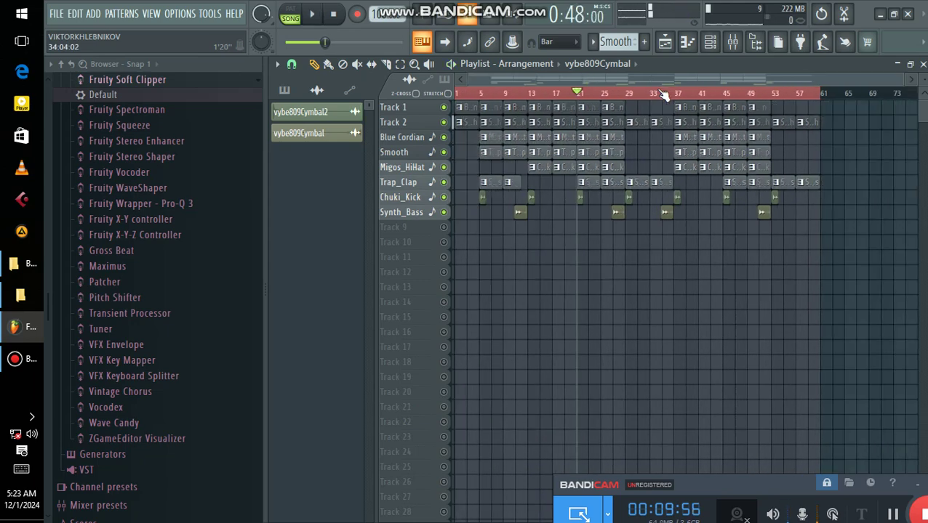